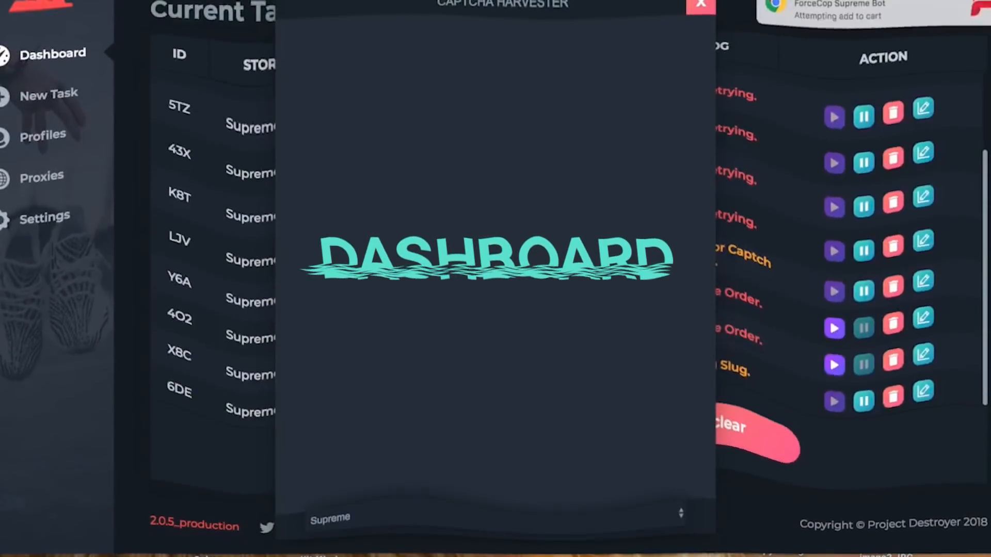
# Close the Captcha Harvester window to reveal the empty Current Tasks dashboard
pyautogui.click(700, 5)
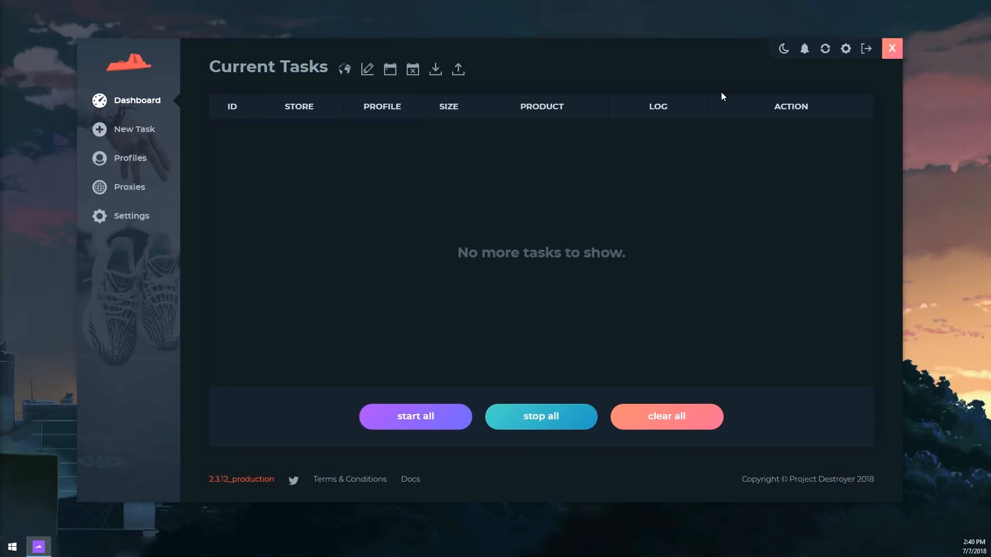
# Switch to the light theme and back to dark, then view the latest changelog
pyautogui.click(783, 50)
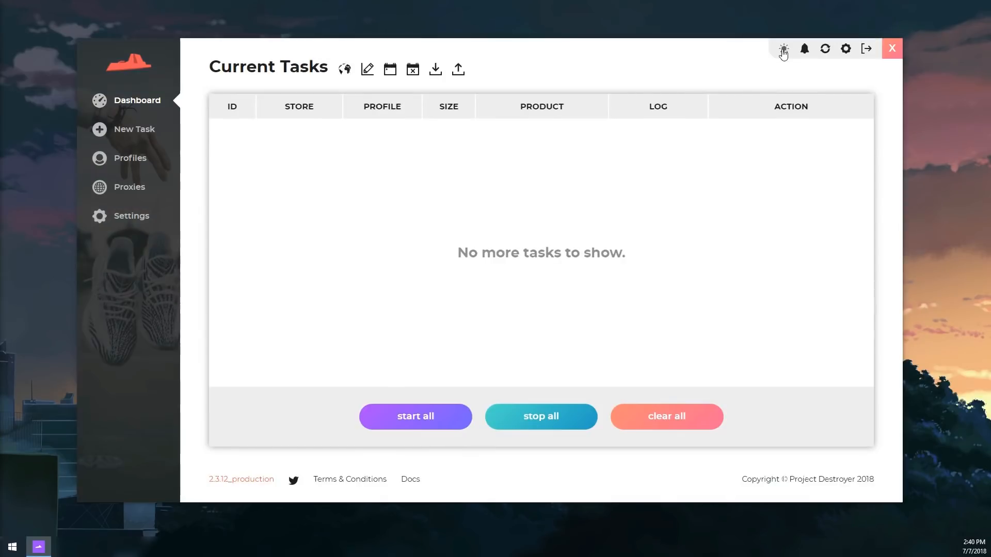
pyautogui.click(783, 50)
pyautogui.click(803, 49)
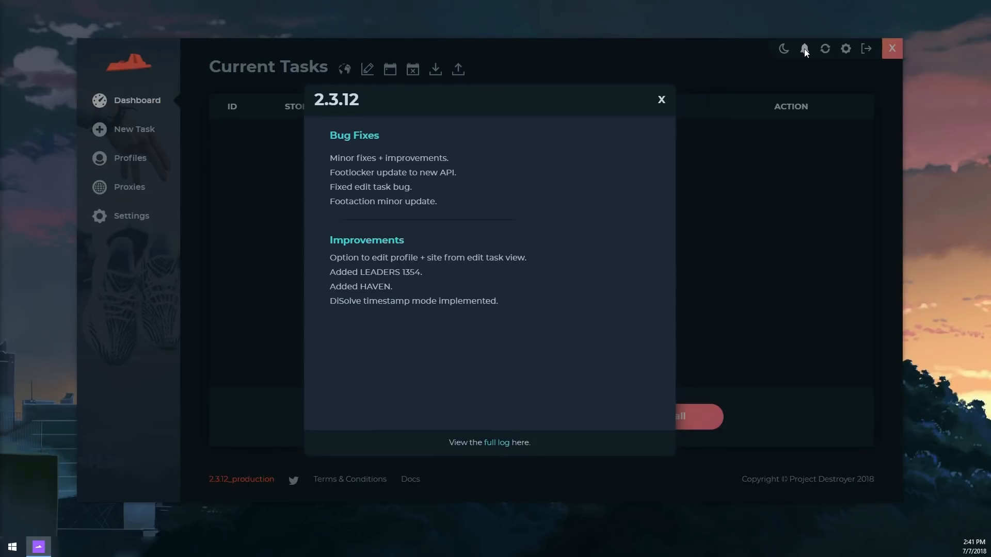
# Browse the captcha harvester's site list, close it, and open the Settings page
pyautogui.click(823, 51)
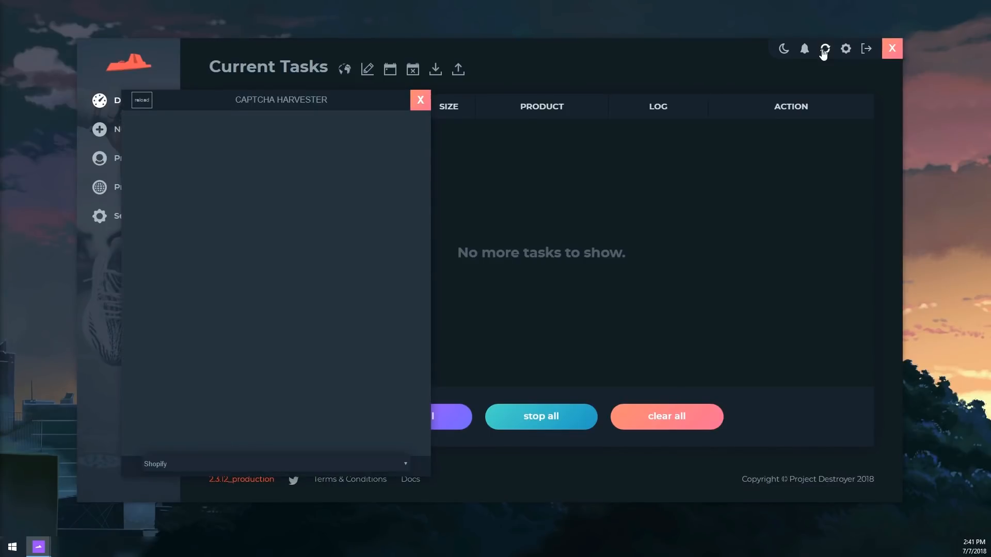
pyautogui.click(324, 462)
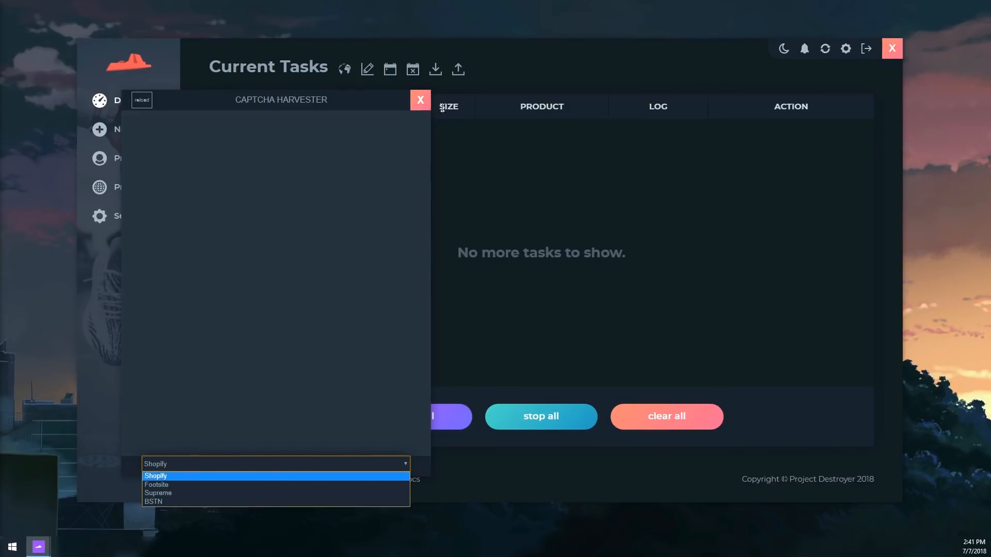
pyautogui.click(422, 101)
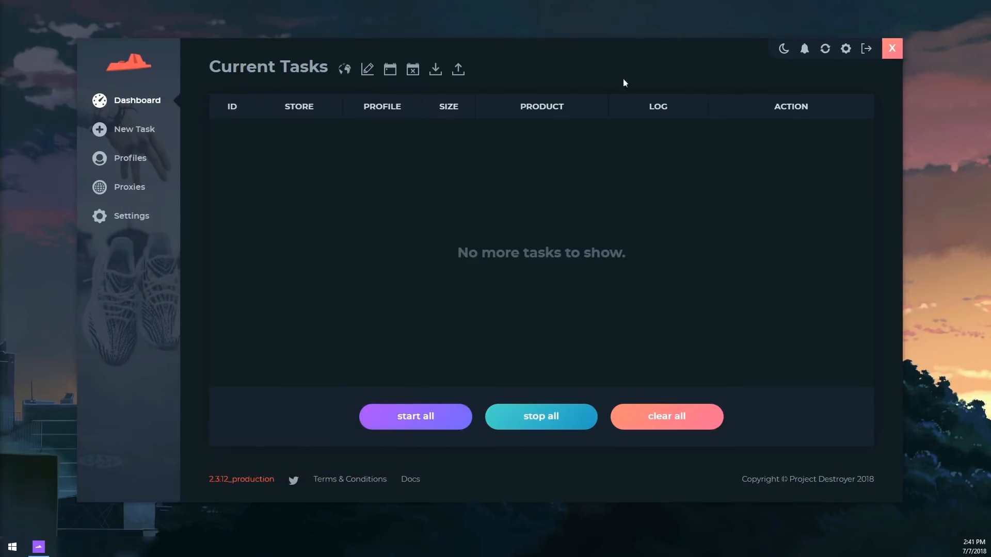
pyautogui.click(846, 49)
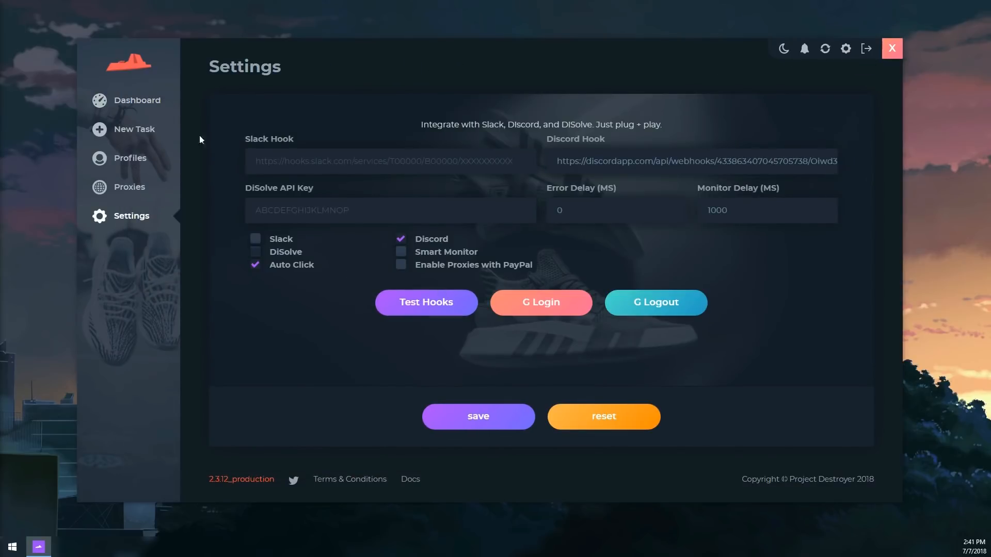
# Return to the Dashboard, now listing idle Kith tasks O38 and K86 for +yeezy
pyautogui.click(135, 104)
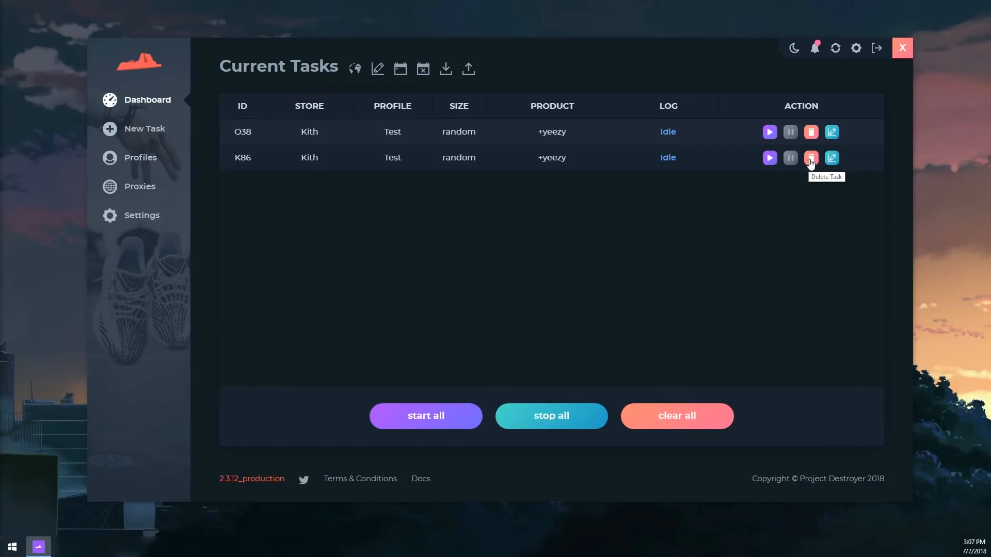
# Schedule all tasks to start 07/12/2018 at 03:10:15 PM, then cancel that schedule
pyautogui.click(833, 159)
pyautogui.click(400, 68)
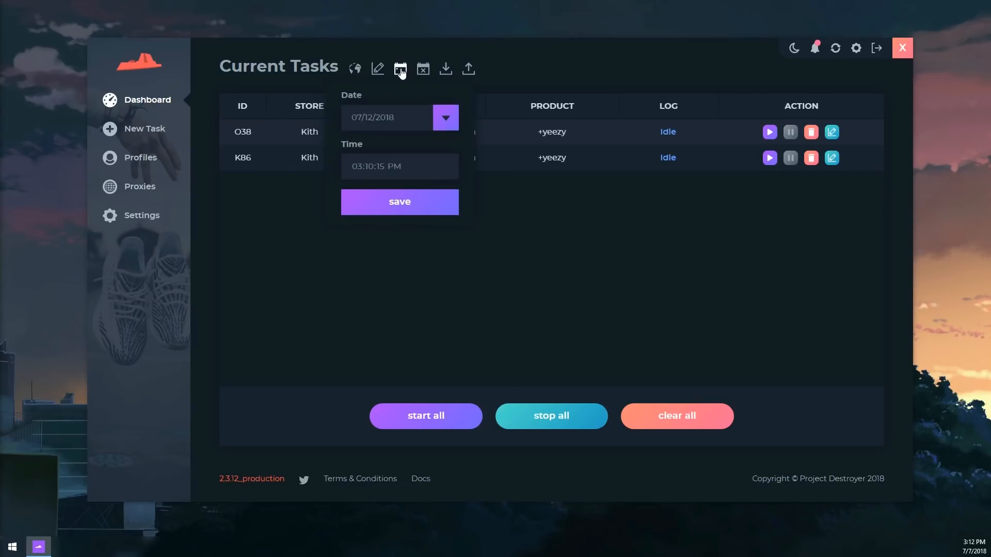
pyautogui.click(381, 216)
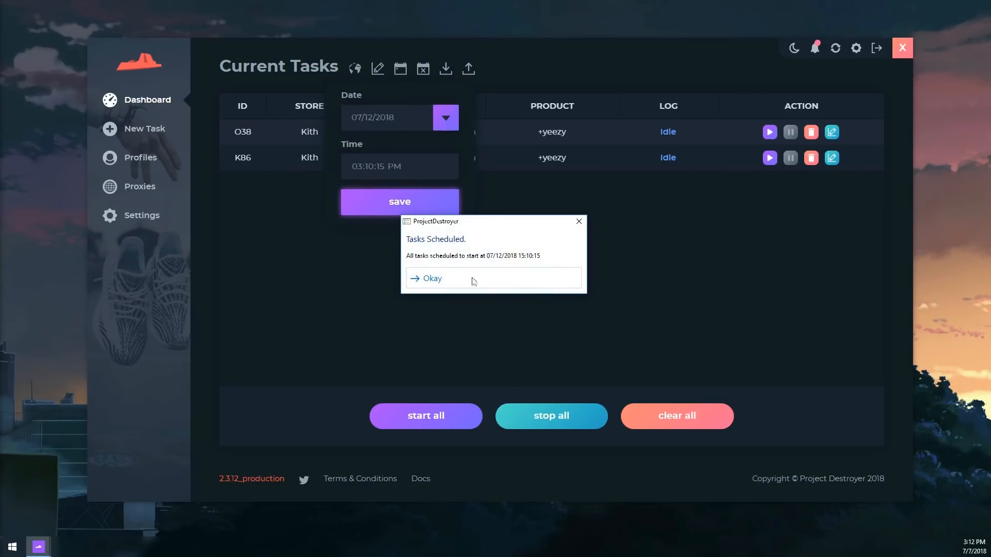
pyautogui.click(439, 283)
pyautogui.click(423, 69)
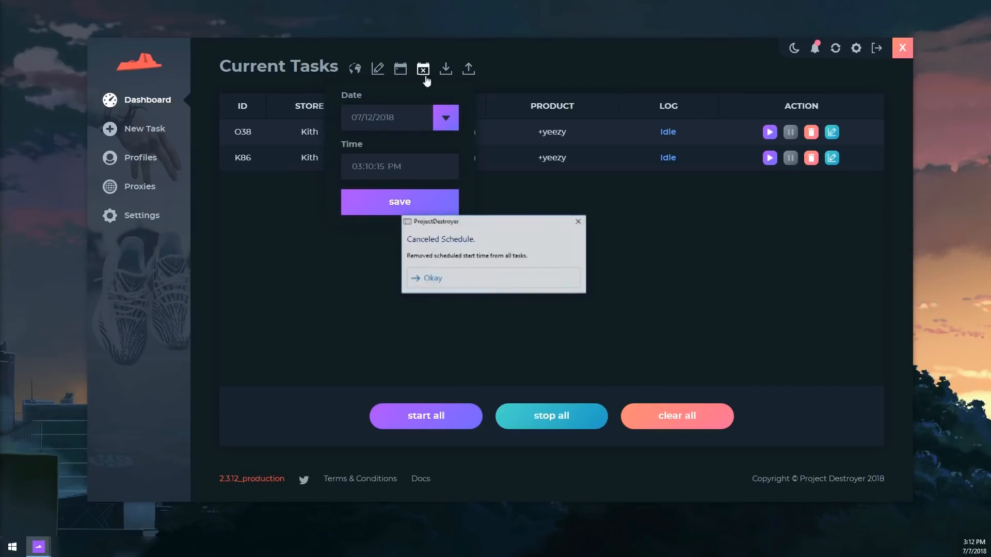
pyautogui.click(433, 280)
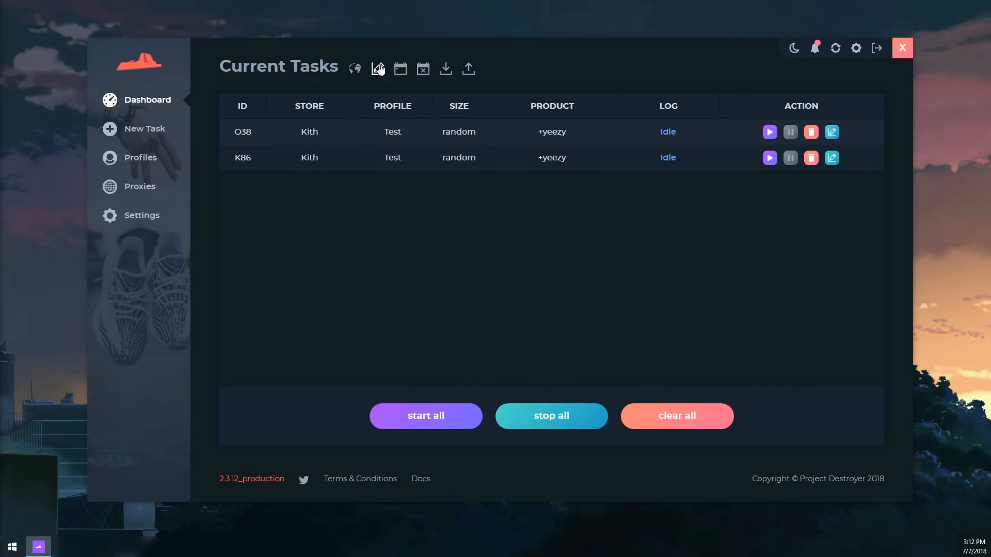
# Mass-edit all tasks to size 7.5 with keywords +yeezy,+500 and save
pyautogui.click(377, 69)
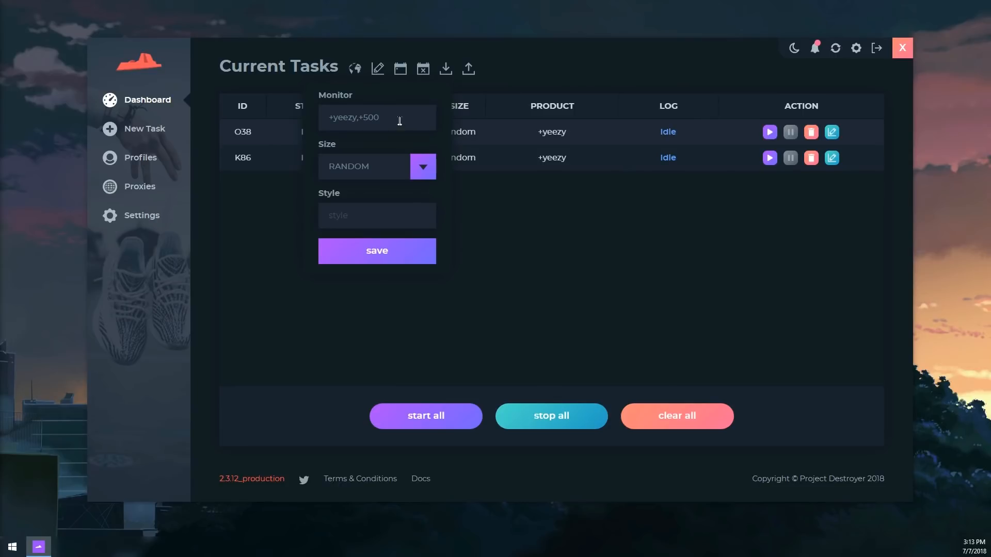
pyautogui.click(400, 119)
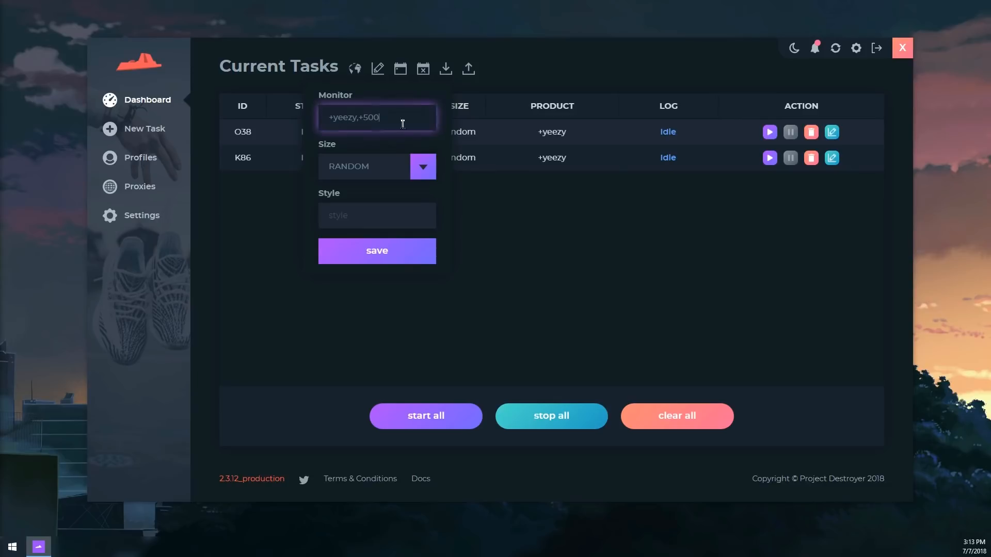
pyautogui.click(417, 168)
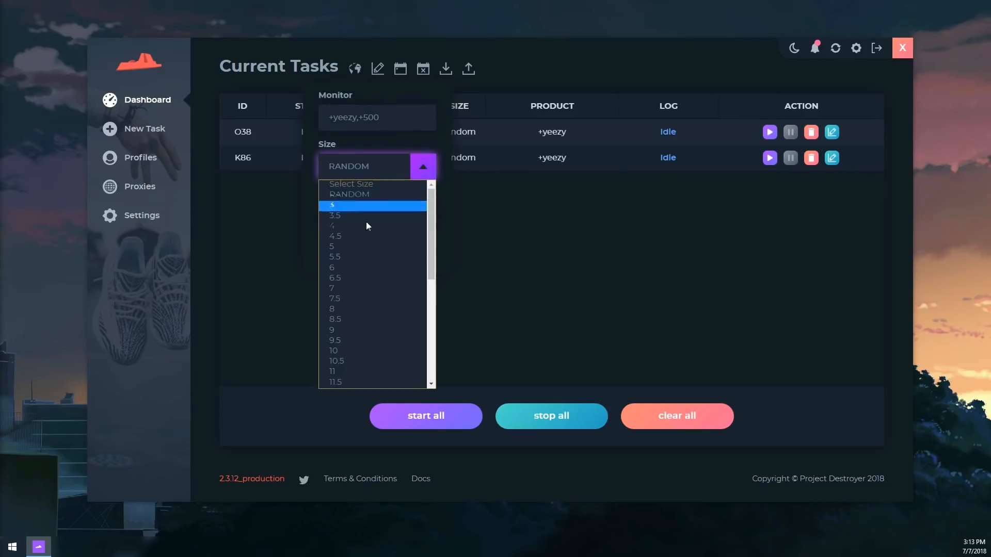
pyautogui.click(364, 297)
pyautogui.click(499, 185)
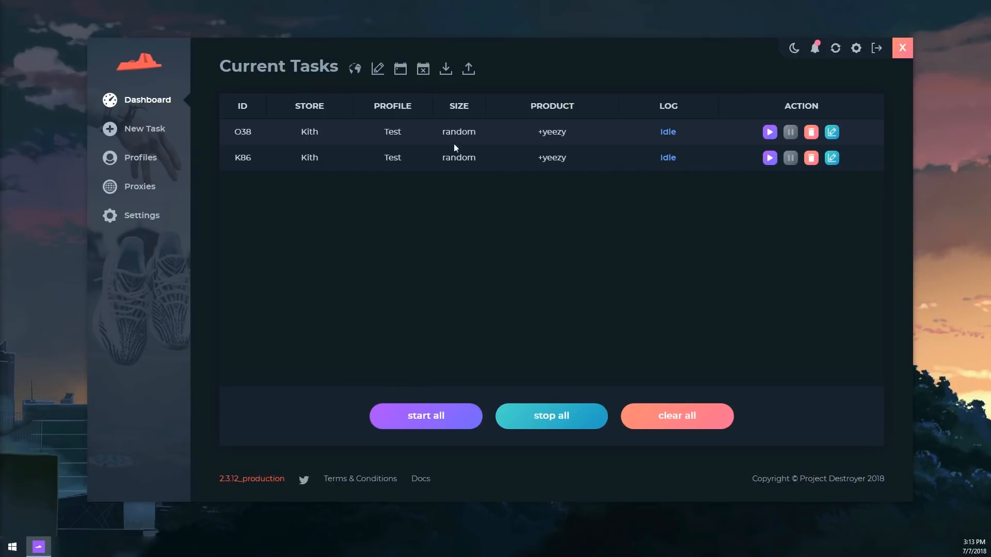
pyautogui.click(376, 69)
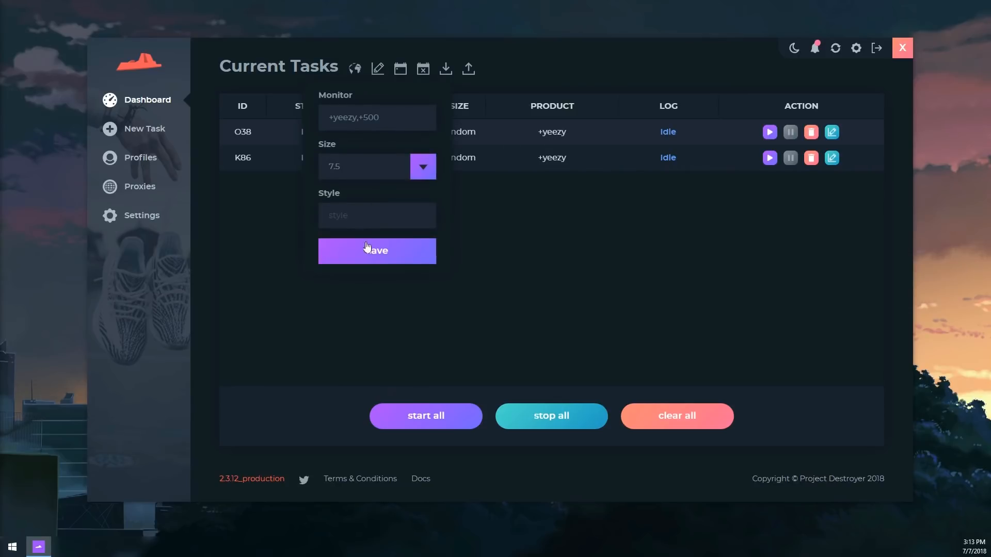
pyautogui.click(367, 250)
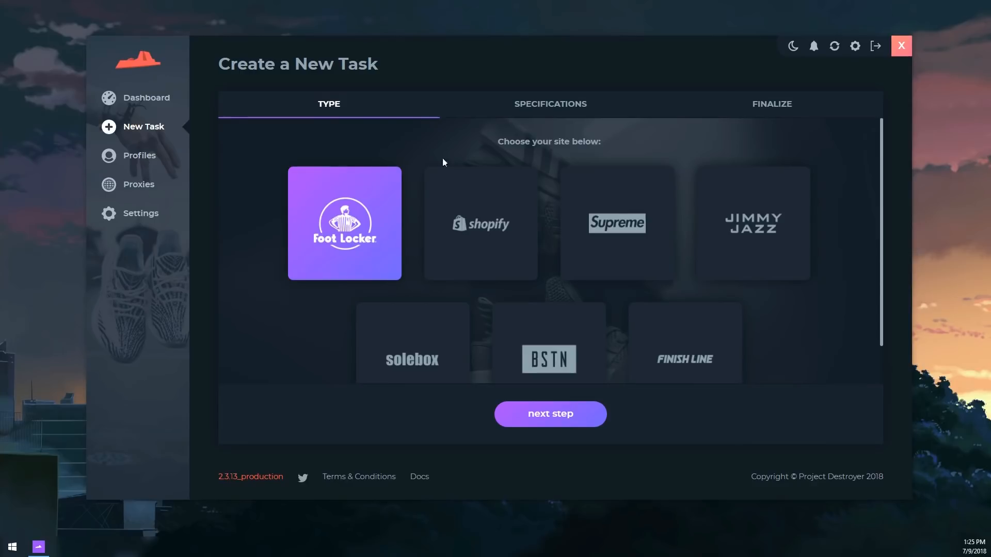
# Choose Shopify for the new task and set the monitoring mode to Keywords
pyautogui.click(503, 203)
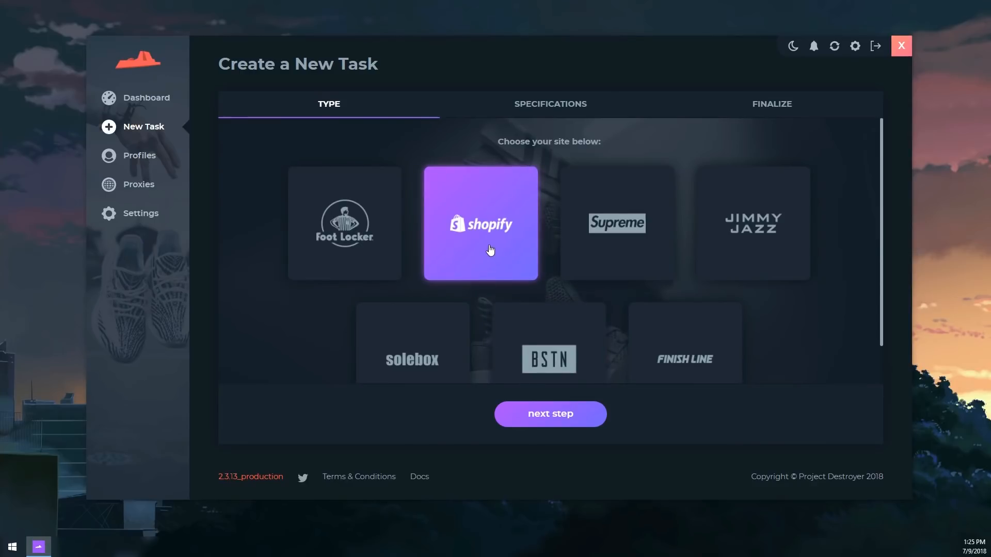
pyautogui.click(533, 418)
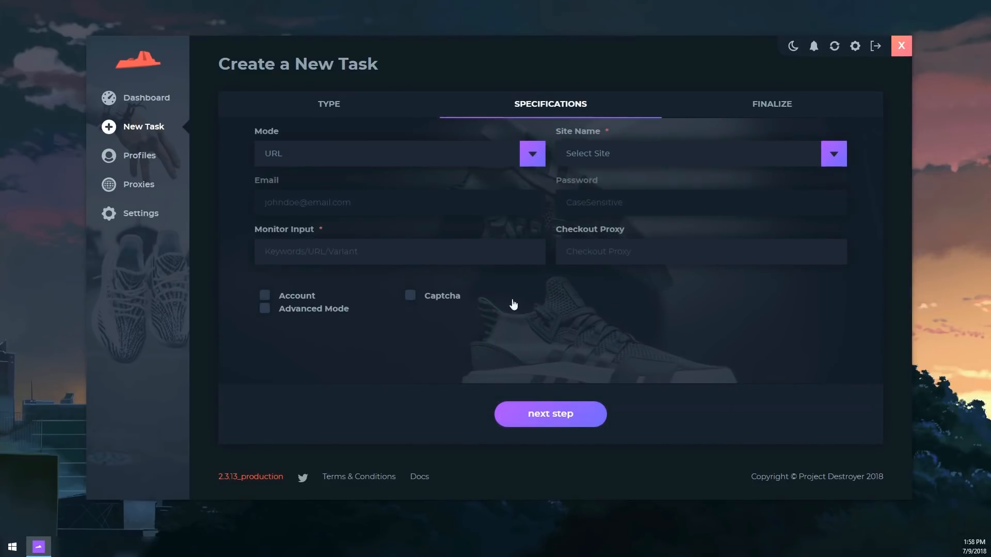
pyautogui.click(464, 161)
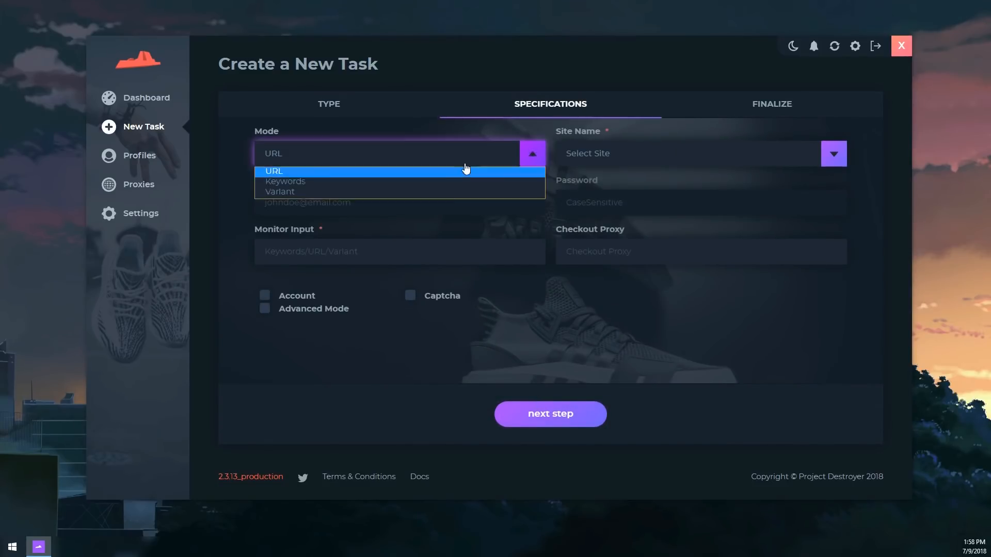
pyautogui.click(441, 181)
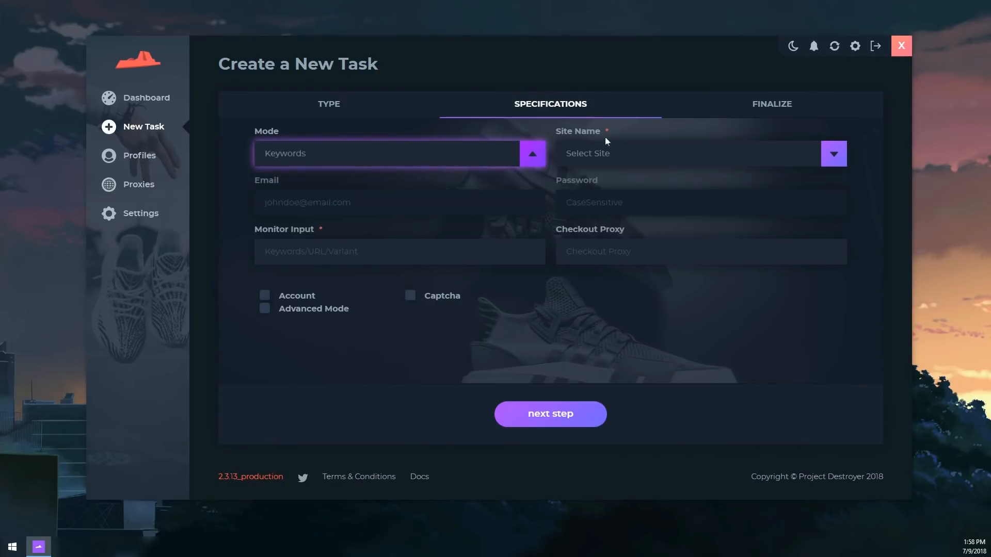
# Select Kith as the site name and focus the Monitor Input field
pyautogui.click(618, 164)
pyautogui.scroll(-10, 603, 268)
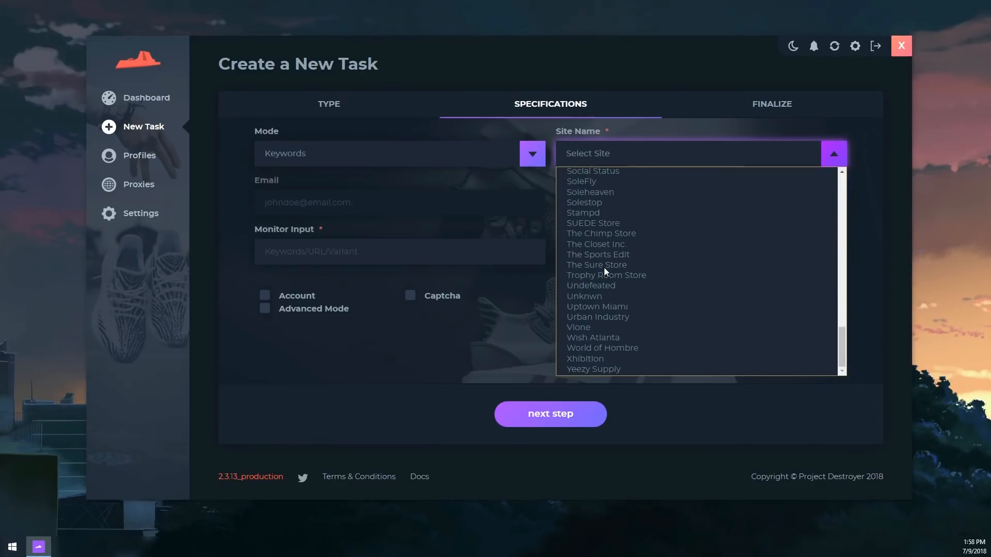
pyautogui.scroll(10, 604, 268)
pyautogui.scroll(-6, 602, 272)
pyautogui.scroll(4, 609, 274)
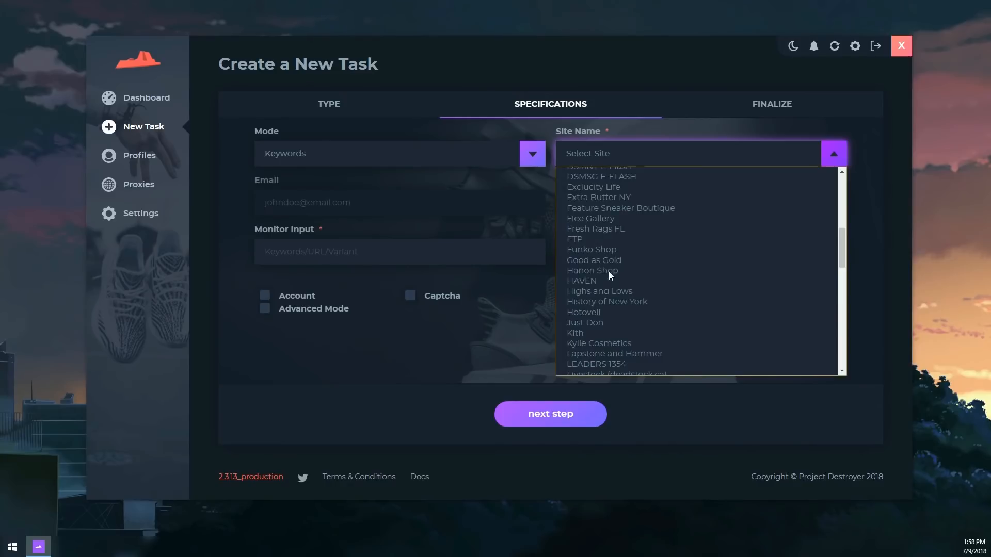
pyautogui.click(591, 334)
pyautogui.click(447, 261)
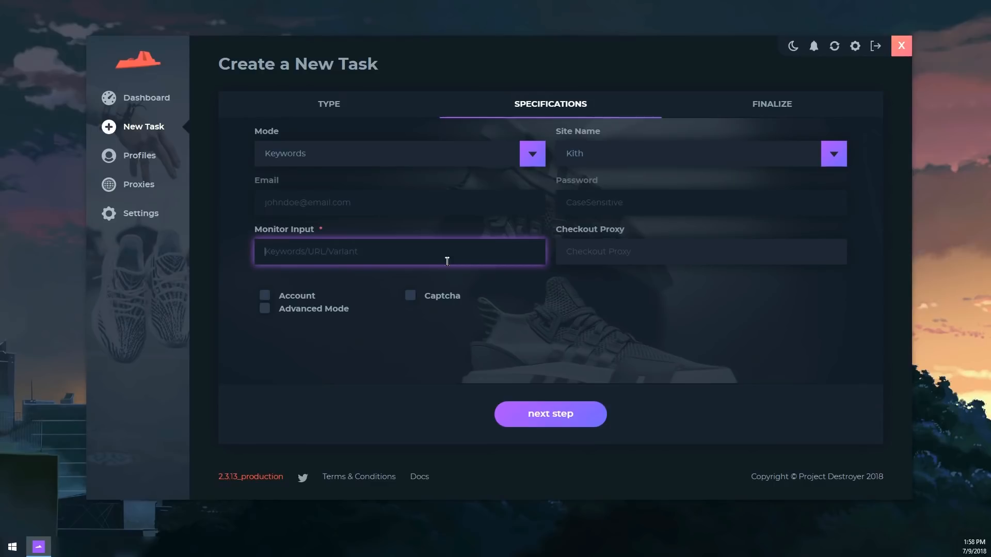
# Enter keywords +yeezy,+500,-gs, leave account login off, and enable Advanced Mode and Captcha
pyautogui.write('+yeezy,+500,-gs')
pyautogui.click(604, 251)
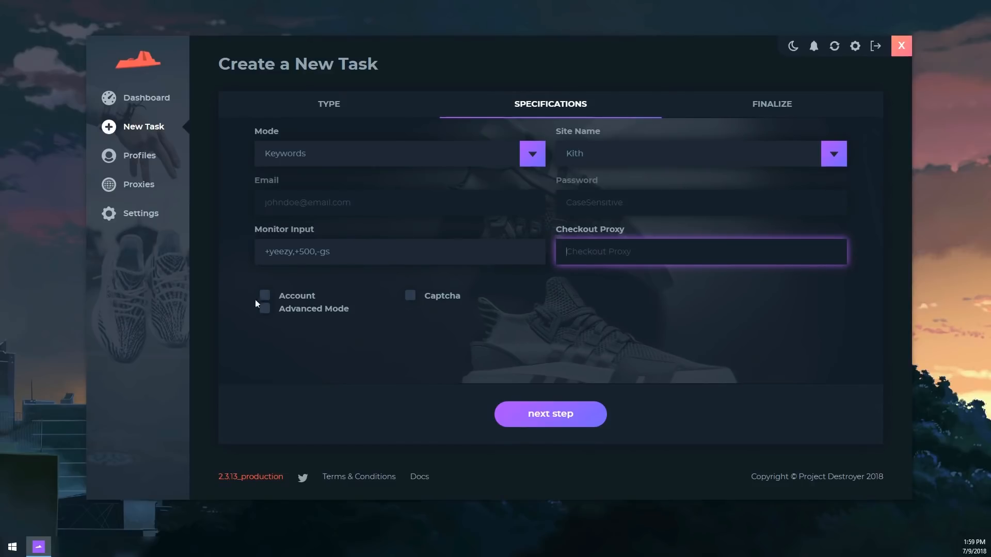
pyautogui.click(268, 298)
pyautogui.click(351, 199)
pyautogui.write('sjbdkabd')
pyautogui.press('Tab')
pyautogui.write('odsfhosfb')
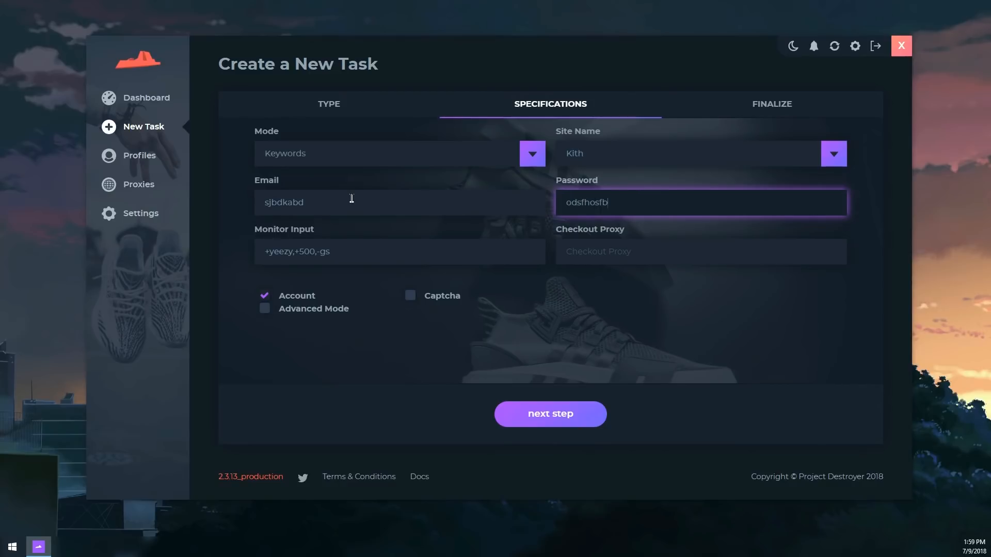
pyautogui.click(293, 299)
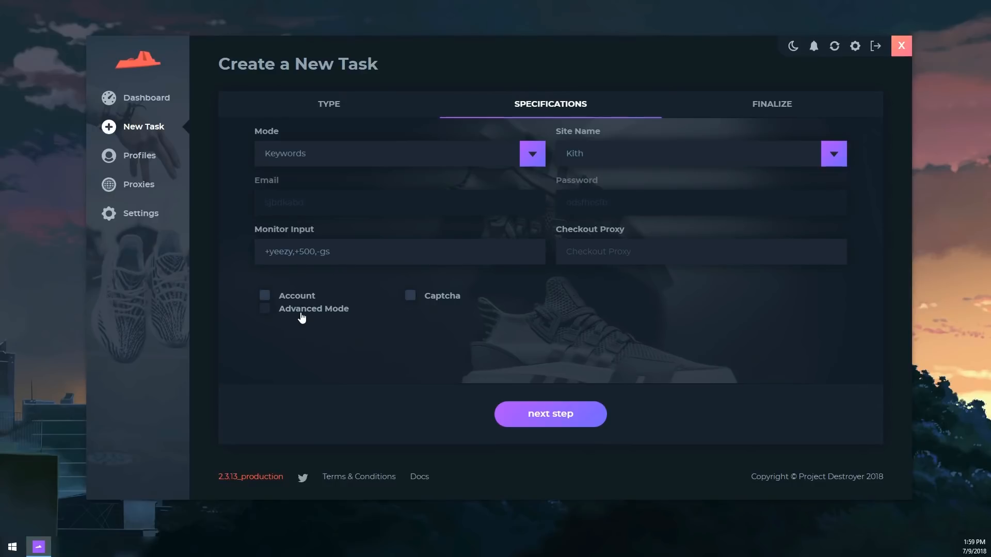
pyautogui.click(302, 316)
pyautogui.click(435, 307)
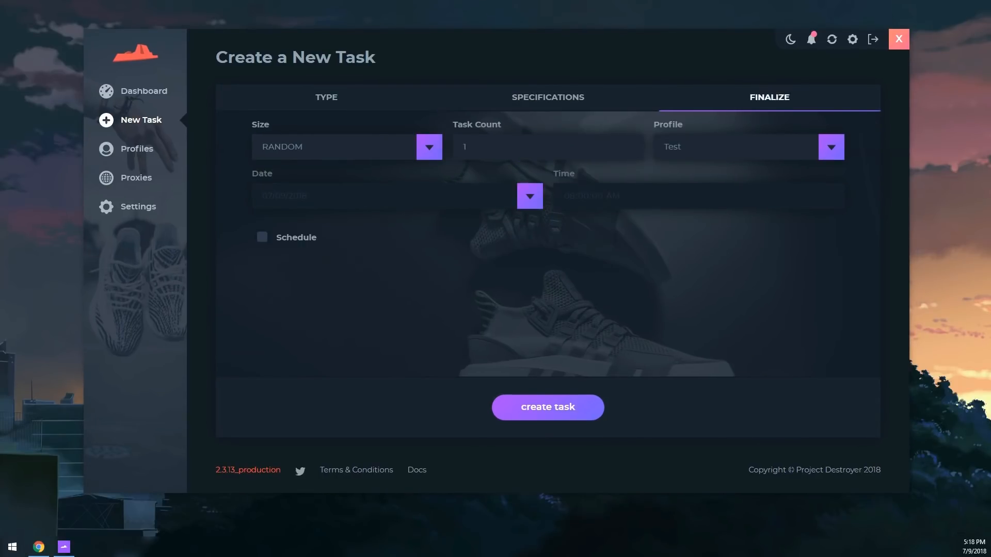
# Set size 9.5, task count 3, and the Test profile for the Kith task
pyautogui.click(298, 153)
pyautogui.scroll(-5, 312, 252)
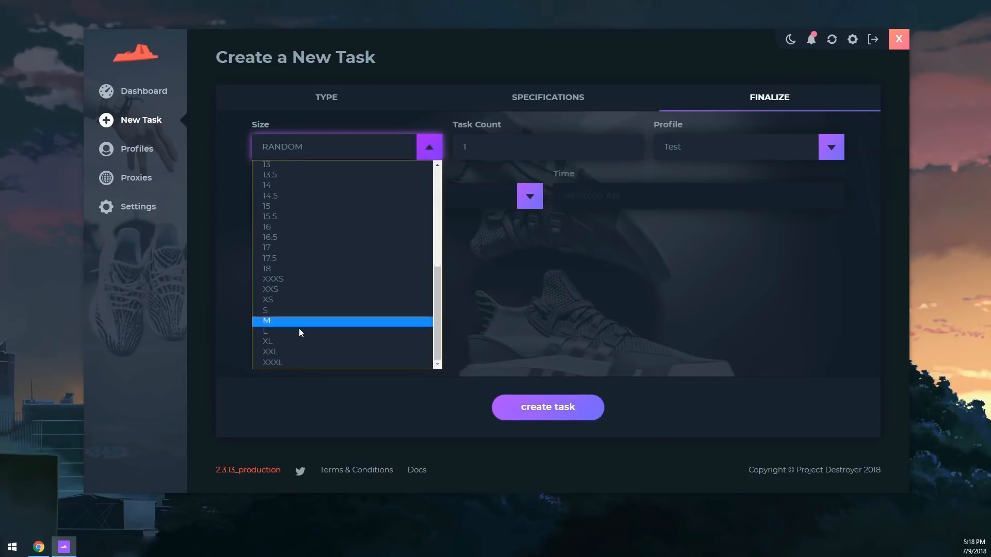
pyautogui.scroll(5, 288, 319)
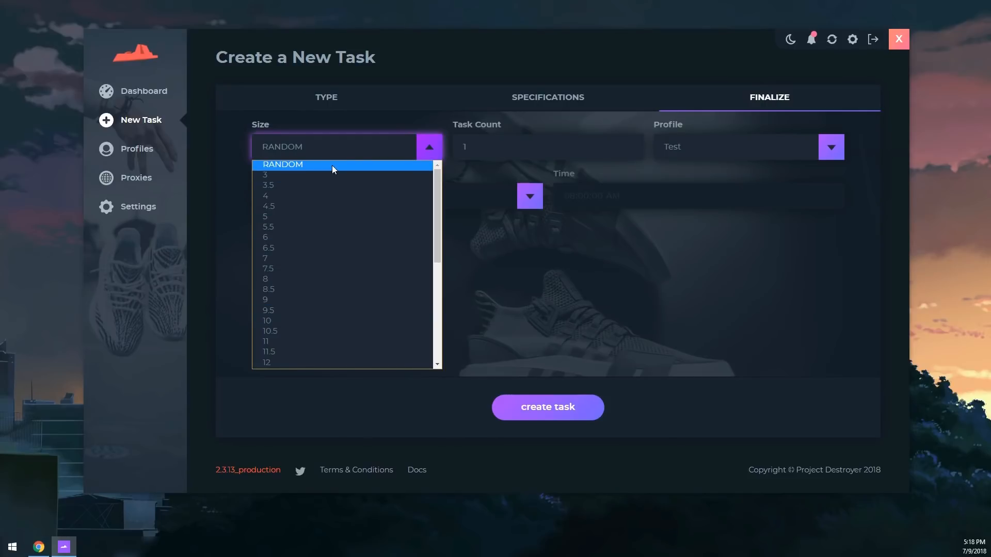
pyautogui.click(350, 312)
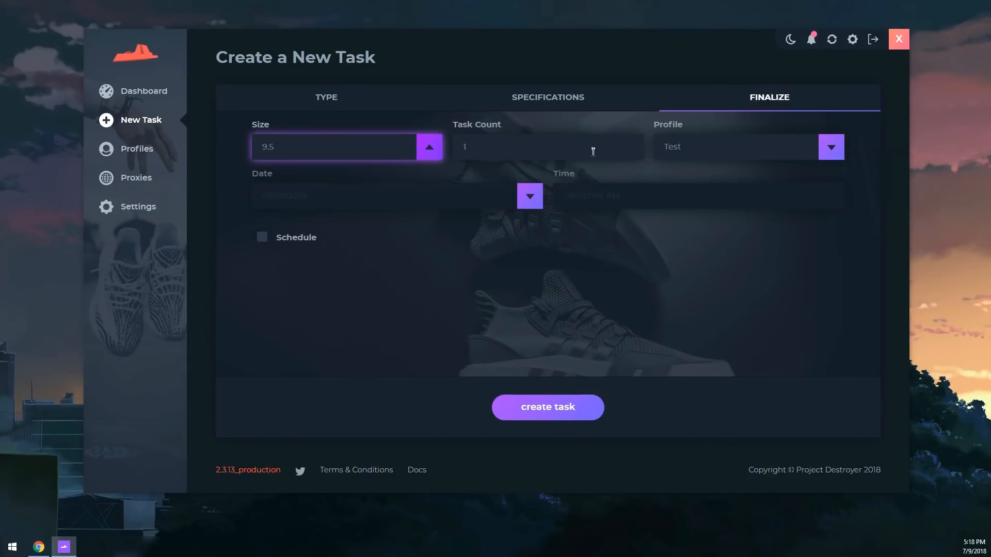
pyautogui.click(581, 150)
pyautogui.press('BackSpace')
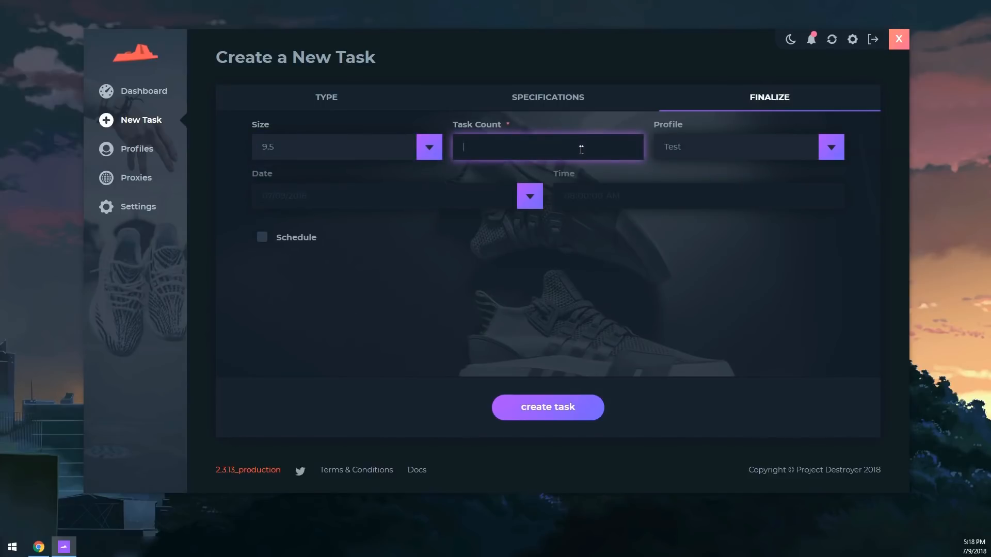
pyautogui.write('3')
pyautogui.click(669, 150)
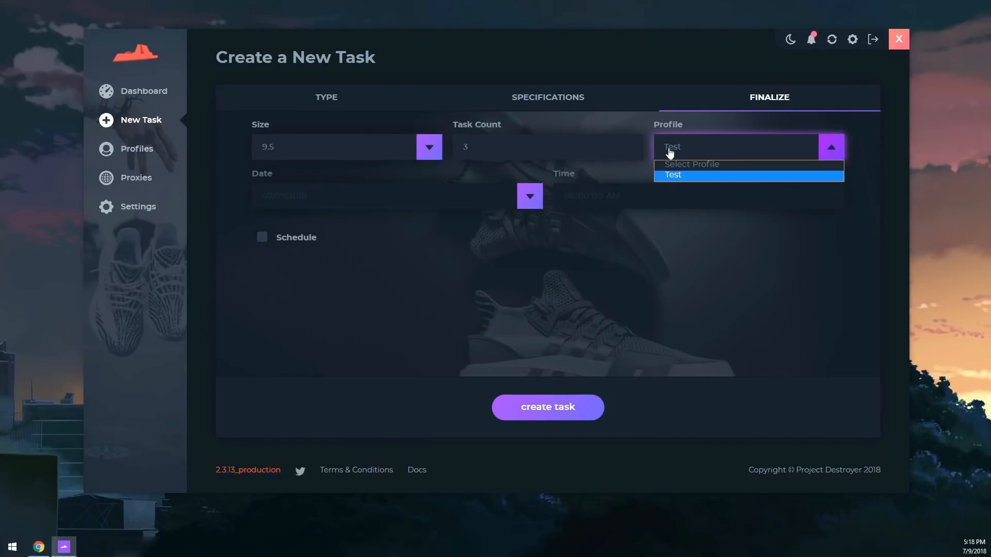
pyautogui.click(672, 176)
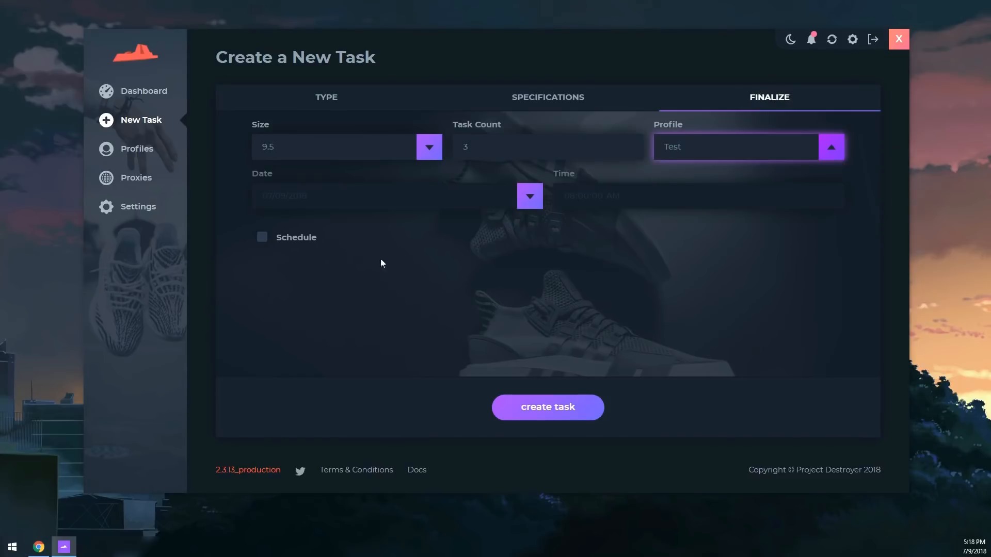
# Try a July 9 schedule, turn scheduling back off, and create the tasks
pyautogui.click(262, 238)
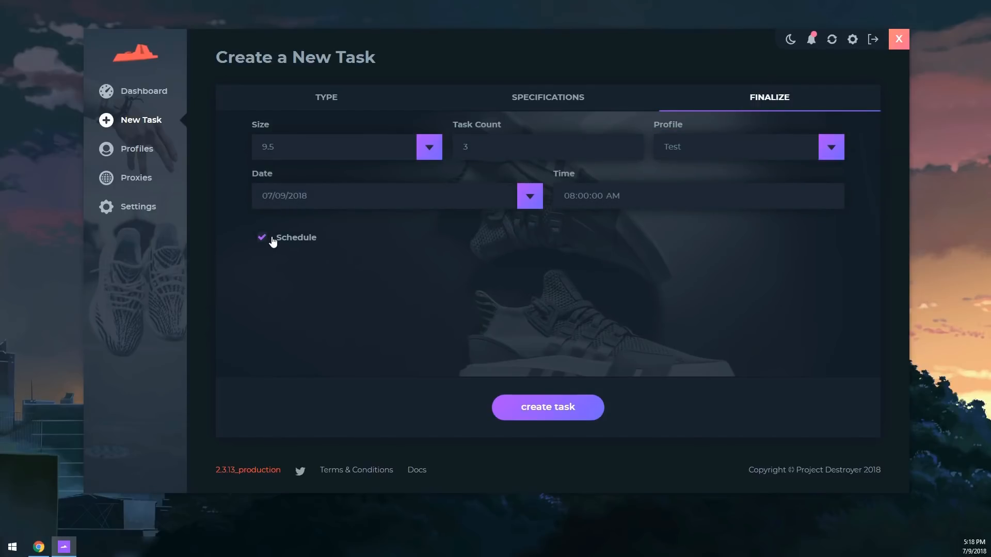
pyautogui.click(313, 201)
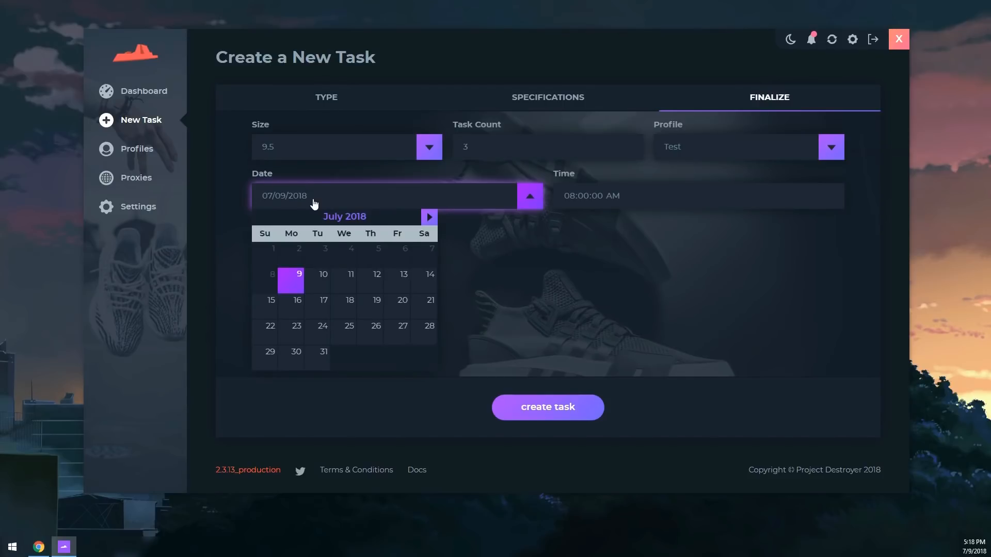
pyautogui.click(297, 284)
pyautogui.click(572, 201)
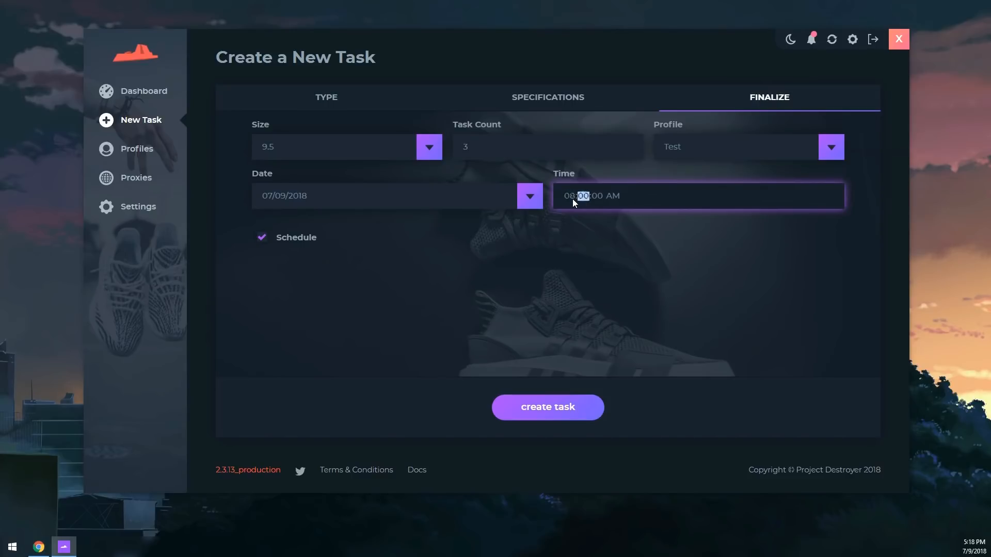
pyautogui.press('Tab')
pyautogui.click(746, 236)
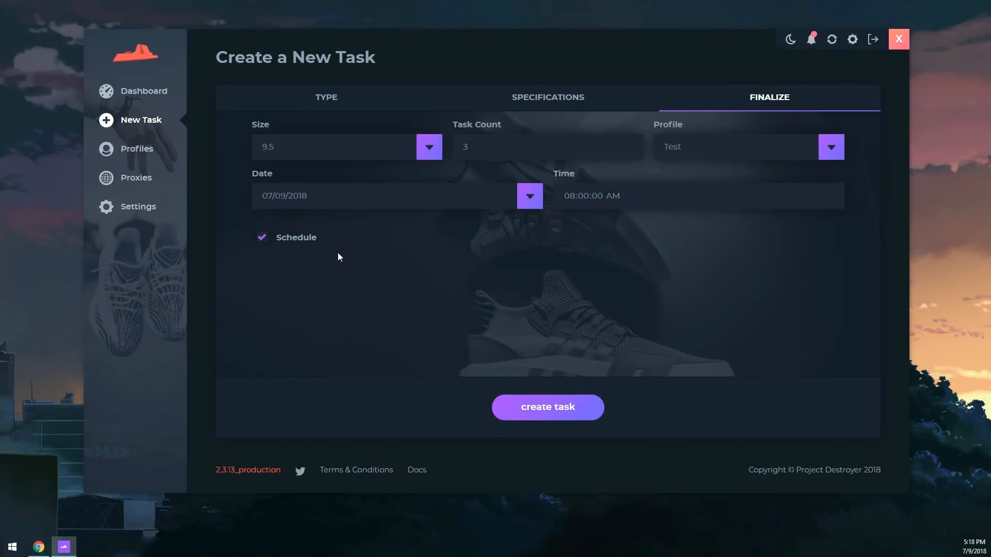
pyautogui.click(261, 241)
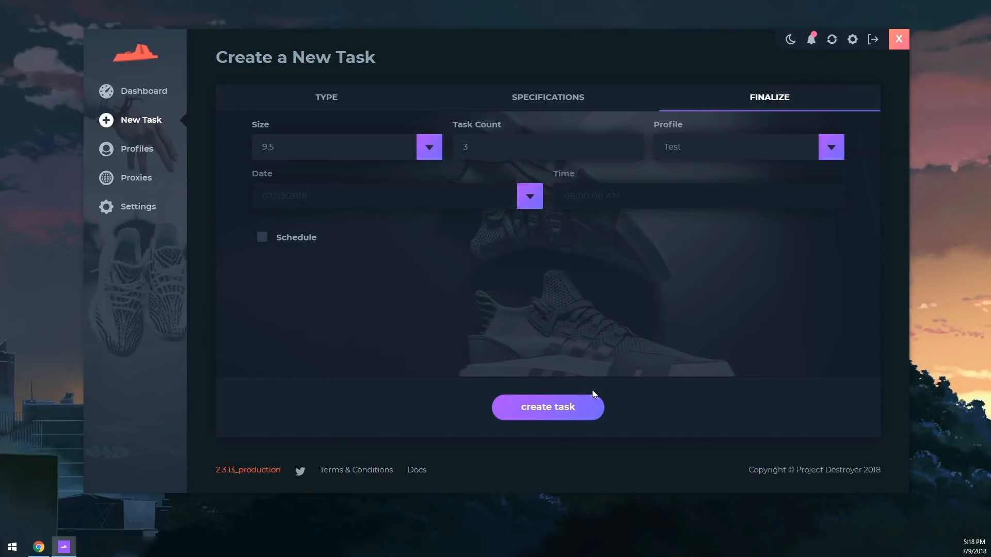
pyautogui.click(570, 412)
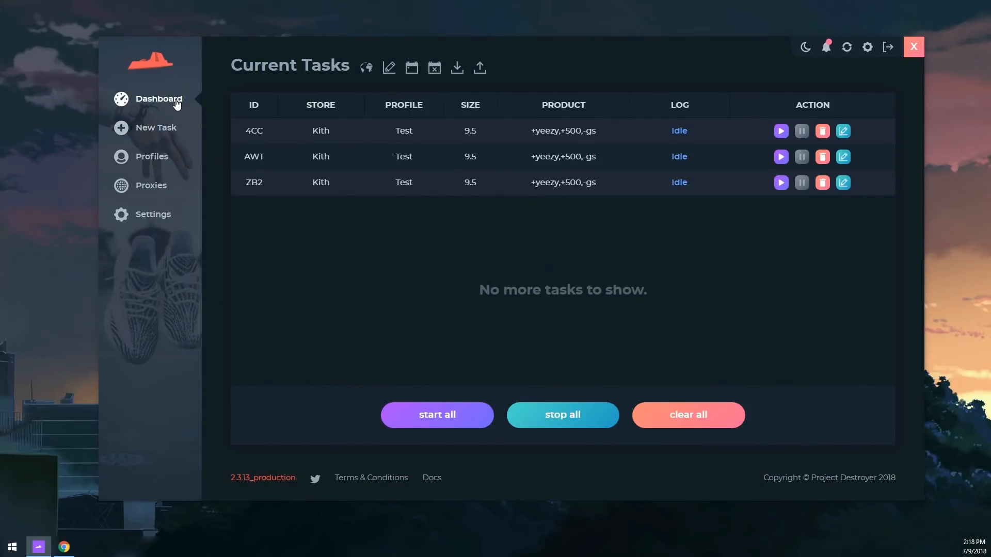
# Start another new task and choose Kith as its site name
pyautogui.click(164, 127)
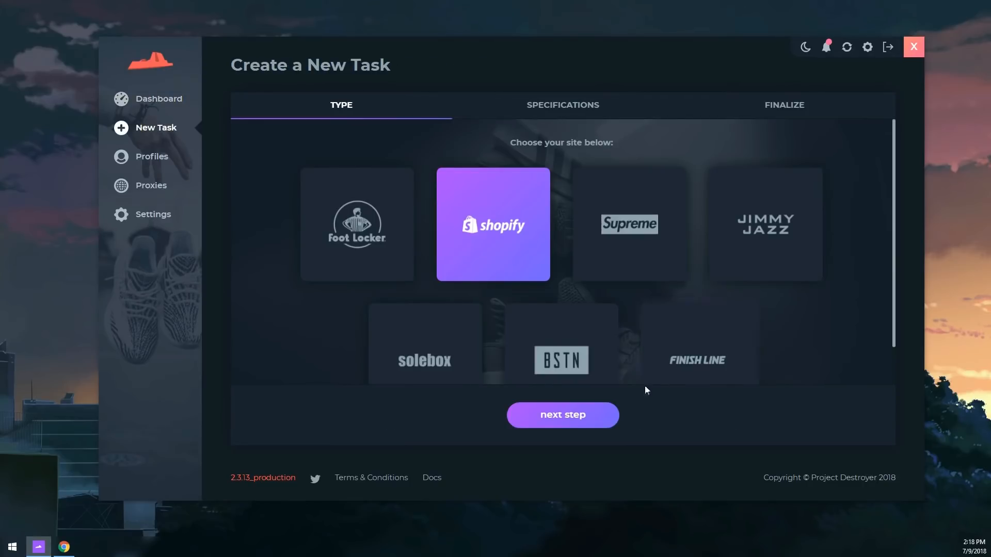
pyautogui.click(592, 415)
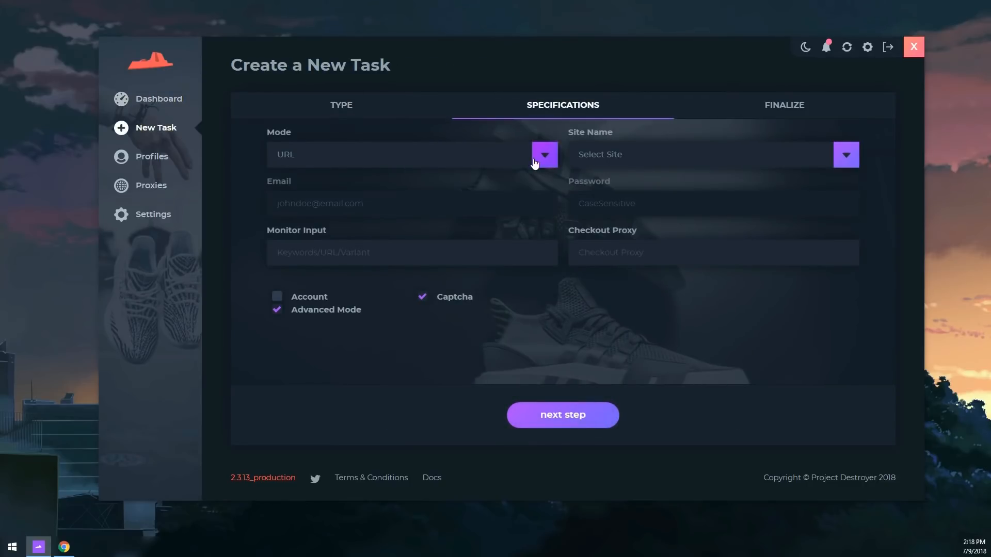
pyautogui.click(632, 161)
pyautogui.scroll(-5, 634, 279)
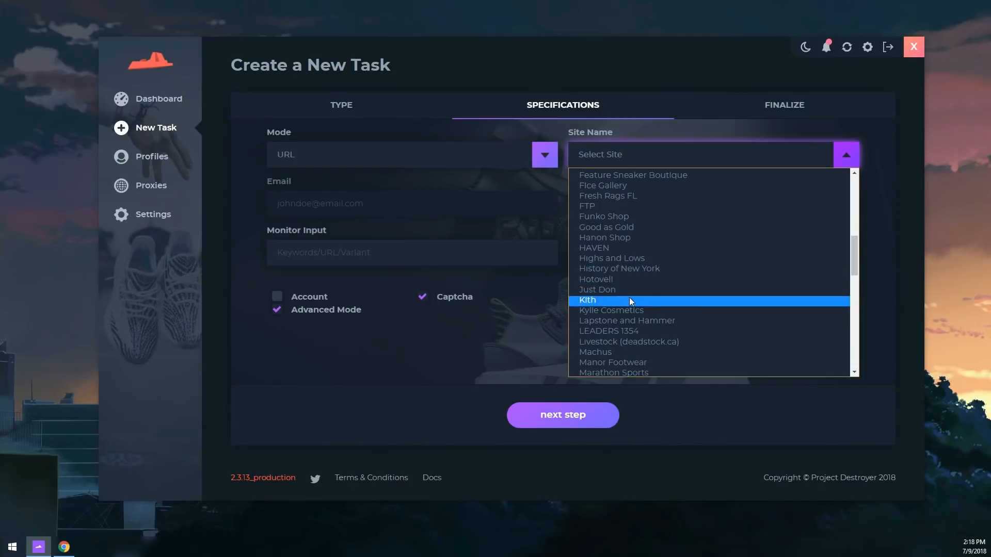
pyautogui.click(629, 301)
pyautogui.click(449, 260)
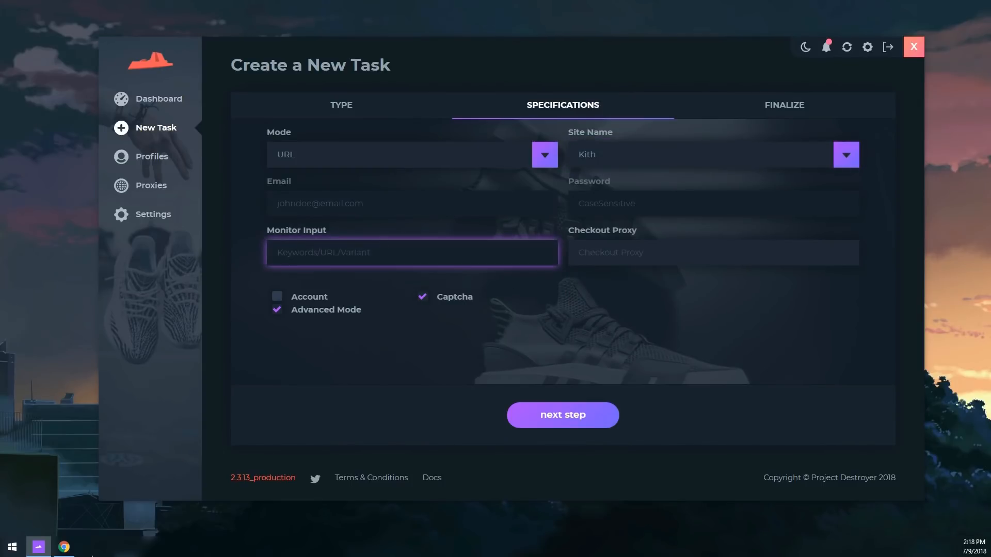
# Copy the Kith Air Jordan 1 Hyper Royal product URL from Chrome into Monitor Input
pyautogui.click(60, 554)
pyautogui.scroll(-3, 464, 320)
pyautogui.scroll(5, 516, 320)
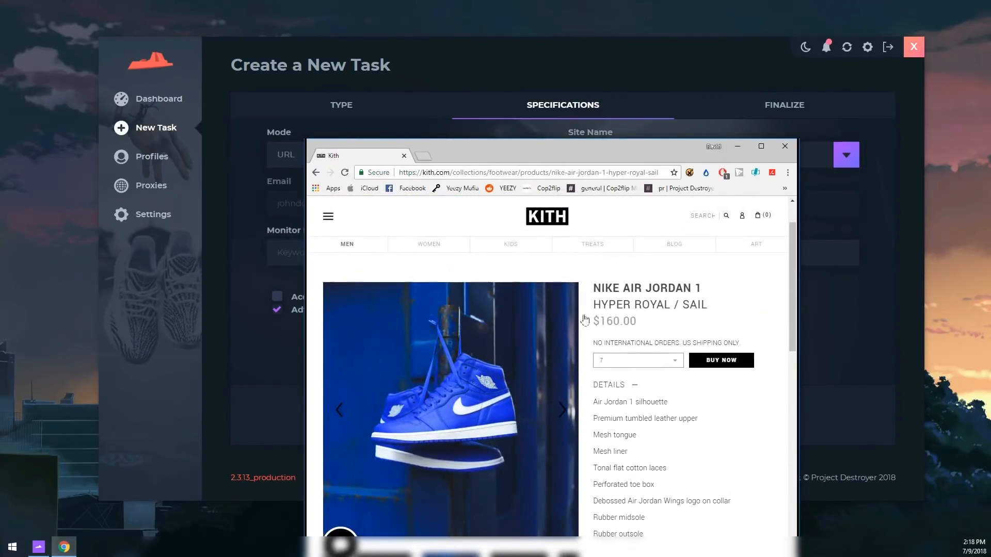
pyautogui.scroll(2, 516, 258)
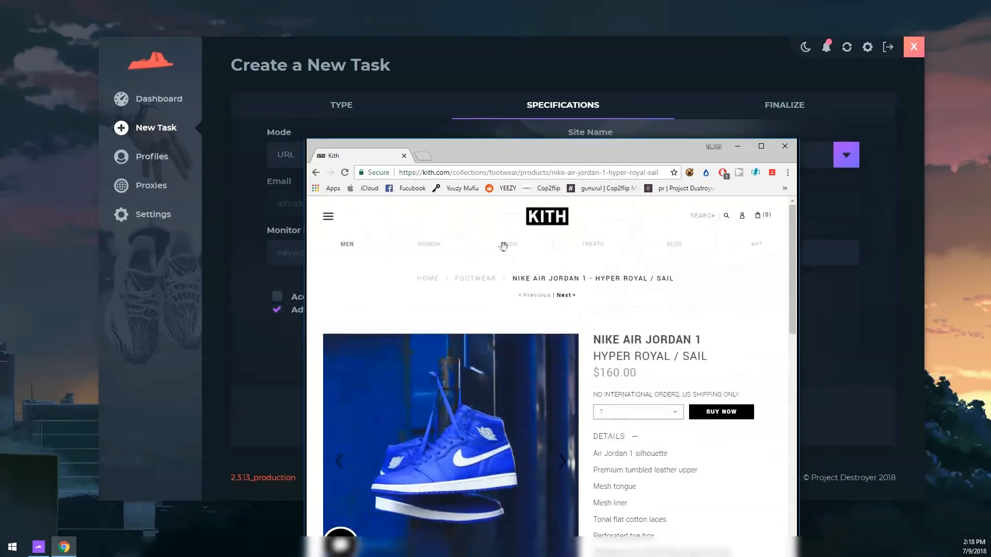
pyautogui.click(436, 175)
pyautogui.hotkey('ctrl', 'c')
pyautogui.click(737, 146)
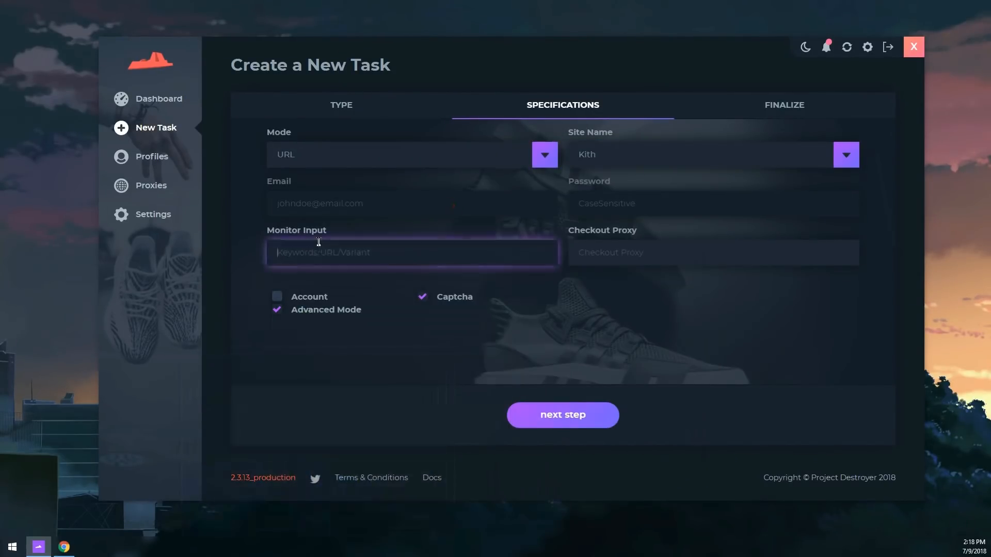
pyautogui.hotkey('ctrl', 'v')
pyautogui.click(516, 280)
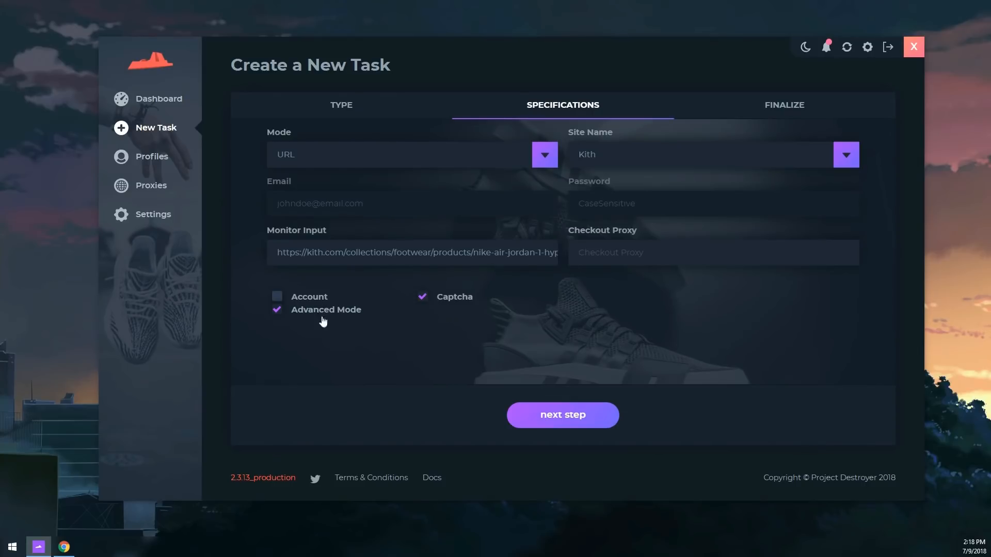
# On the Finalize step, create three size 9.5 tasks with the Test profile
pyautogui.click(587, 408)
pyautogui.click(344, 156)
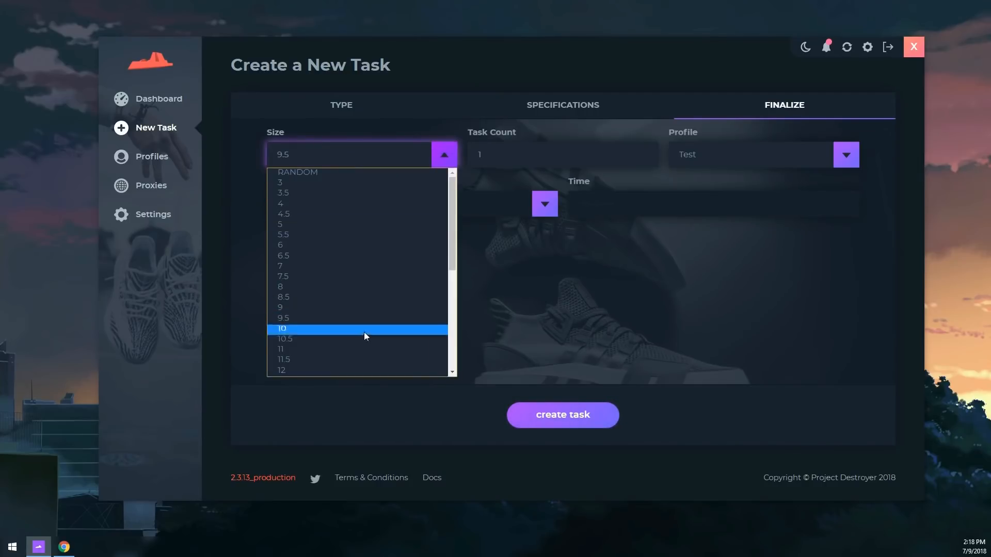
pyautogui.click(342, 325)
pyautogui.click(522, 157)
pyautogui.press('BackSpace')
pyautogui.write('3')
pyautogui.click(769, 161)
pyautogui.click(751, 186)
pyautogui.click(576, 426)
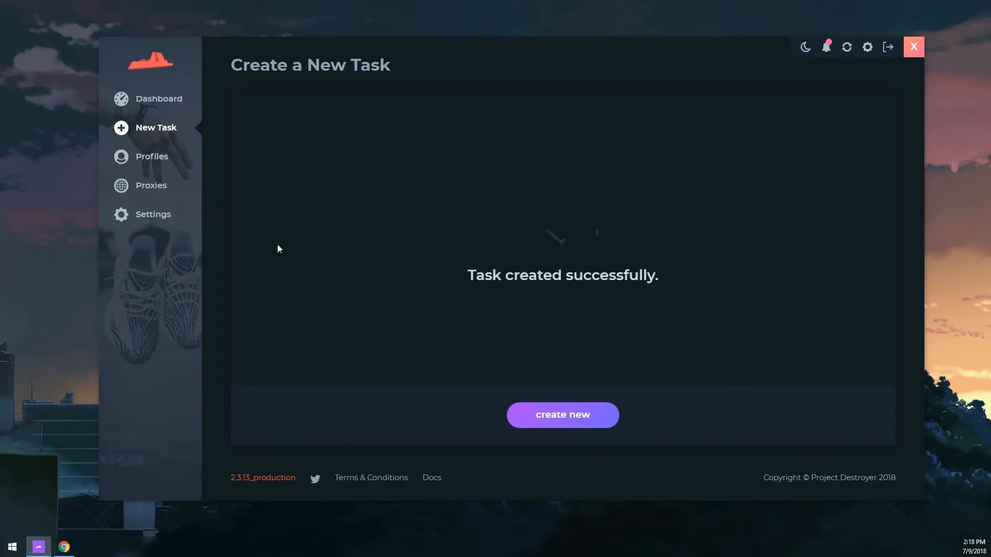
# Edit task D5C from the Dashboard to turn off Advanced and save it
pyautogui.click(142, 101)
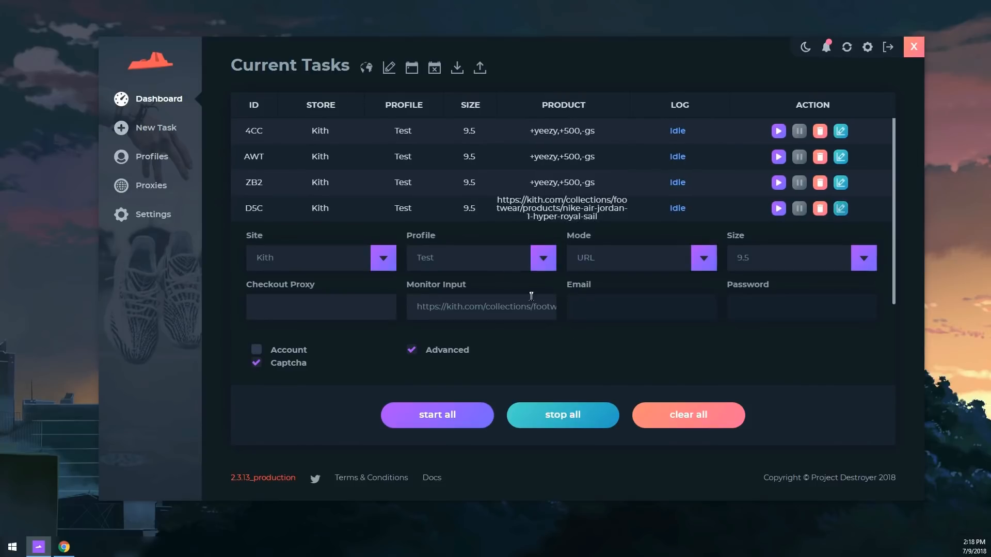
pyautogui.click(430, 354)
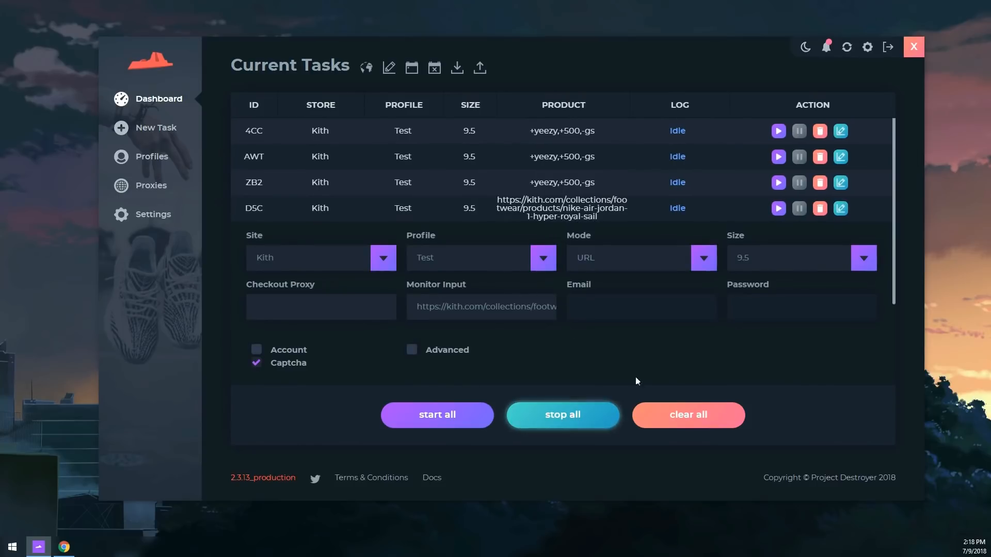
pyautogui.scroll(-3, 639, 361)
pyautogui.click(578, 302)
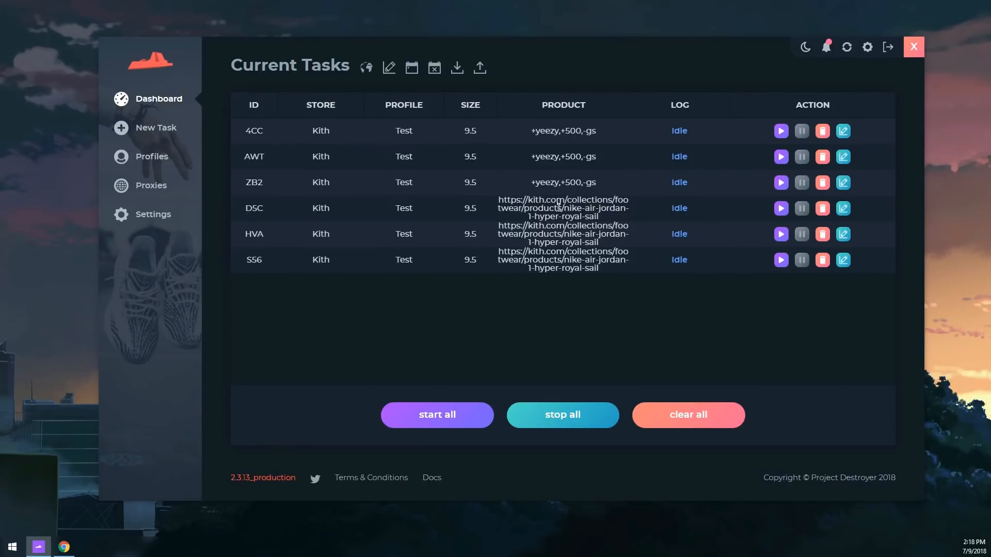
# Start all six tasks and pick the road images in the harvester's reCAPTCHA
pyautogui.click(423, 416)
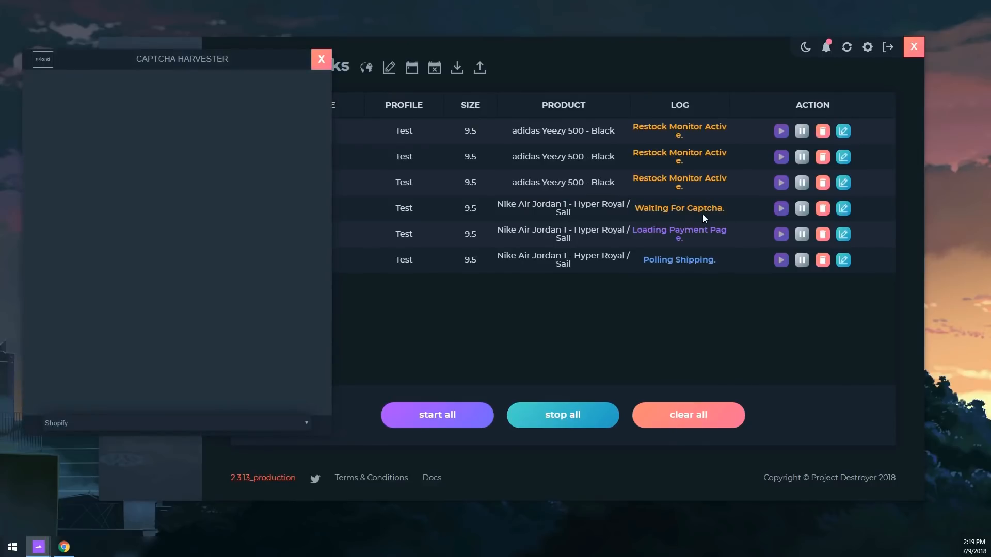
pyautogui.click(113, 248)
pyautogui.click(243, 262)
pyautogui.click(177, 330)
pyautogui.click(177, 263)
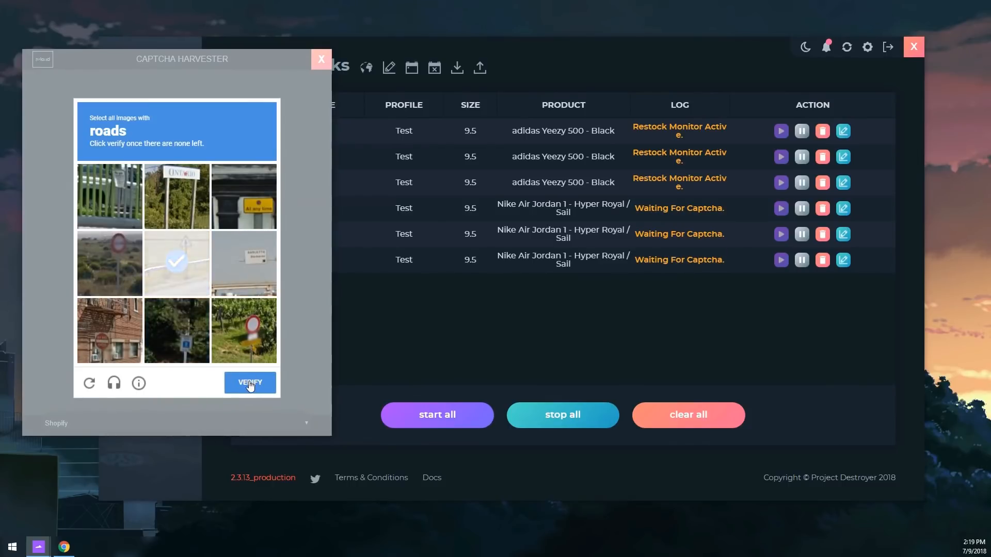
# Verify the captcha, close the Captcha Harvester, and stop all tasks
pyautogui.click(249, 383)
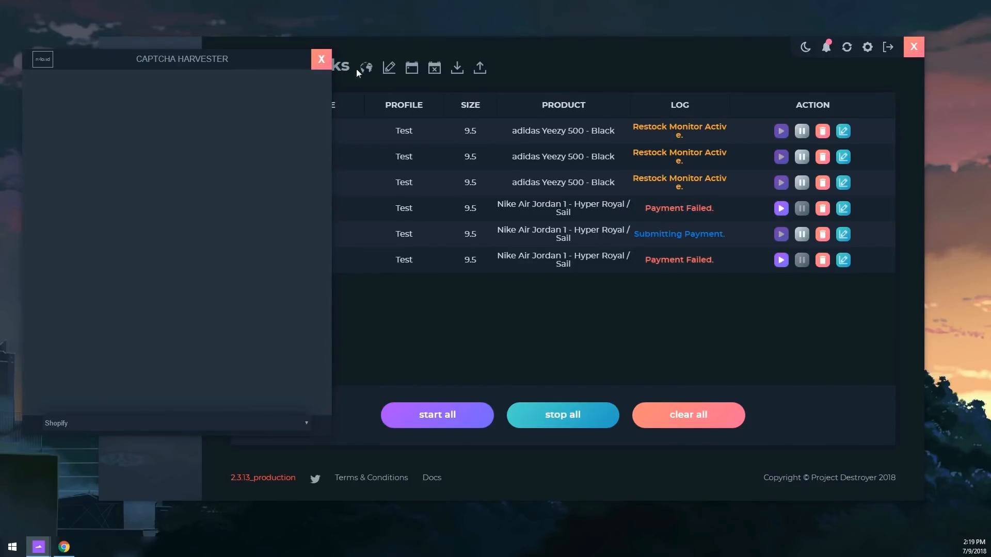
pyautogui.click(321, 59)
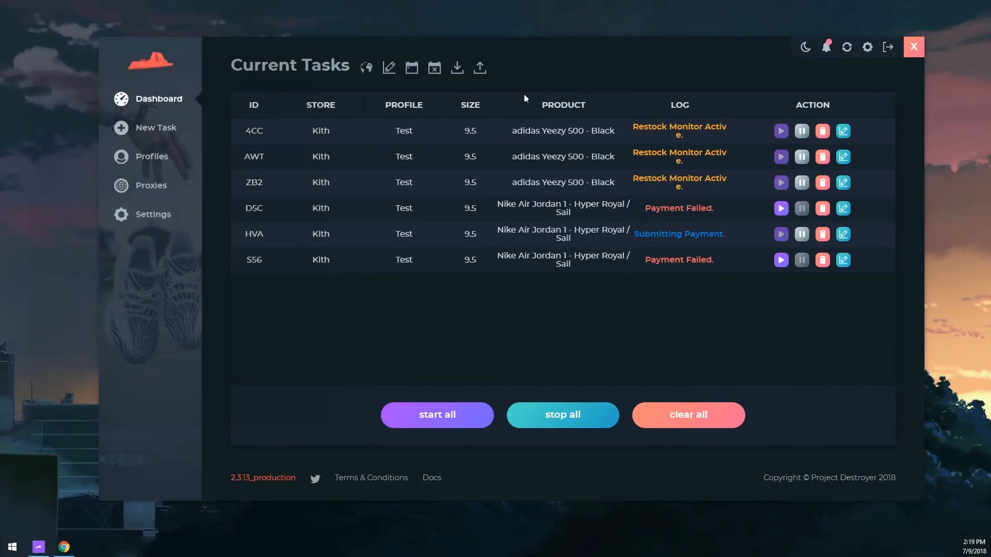
pyautogui.click(562, 418)
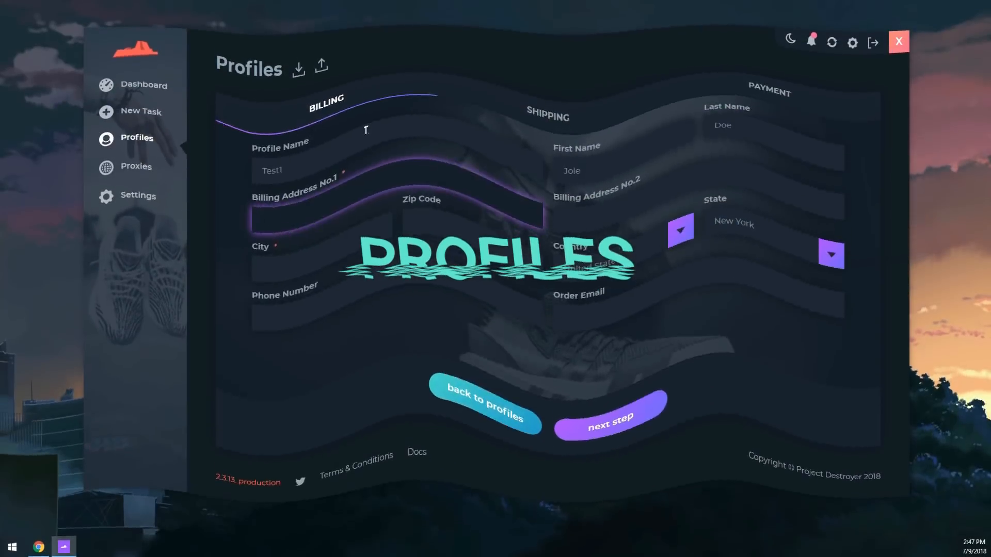
# Fill the remaining billing fields (street, city, country, phone, e-mail) and advance the profile form
pyautogui.write('Roseldalle dr')
pyautogui.press('Tab')
pyautogui.press('Tab')
pyautogui.write('POD')
pyautogui.click(646, 244)
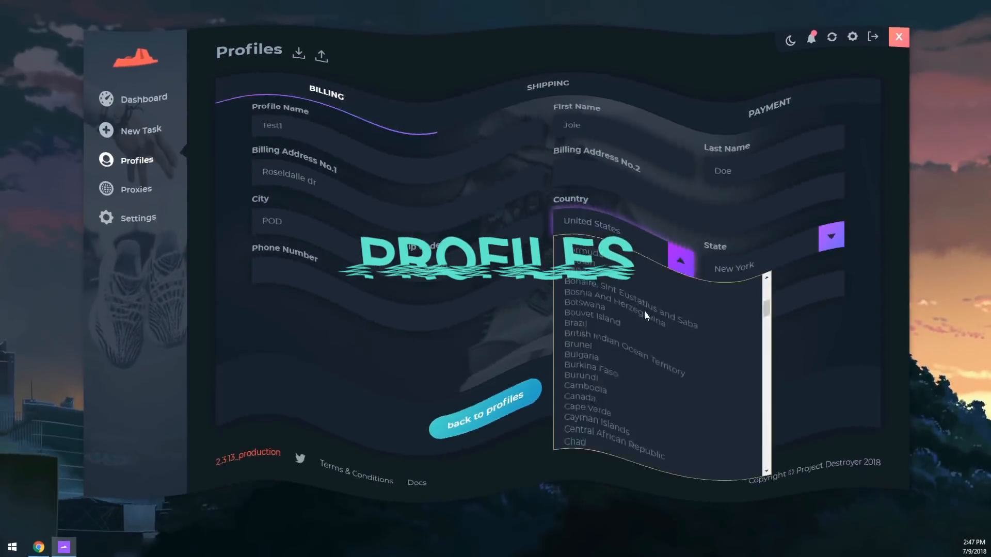
pyautogui.click(383, 276)
pyautogui.write('51984696')
pyautogui.press('Tab')
pyautogui.click(610, 415)
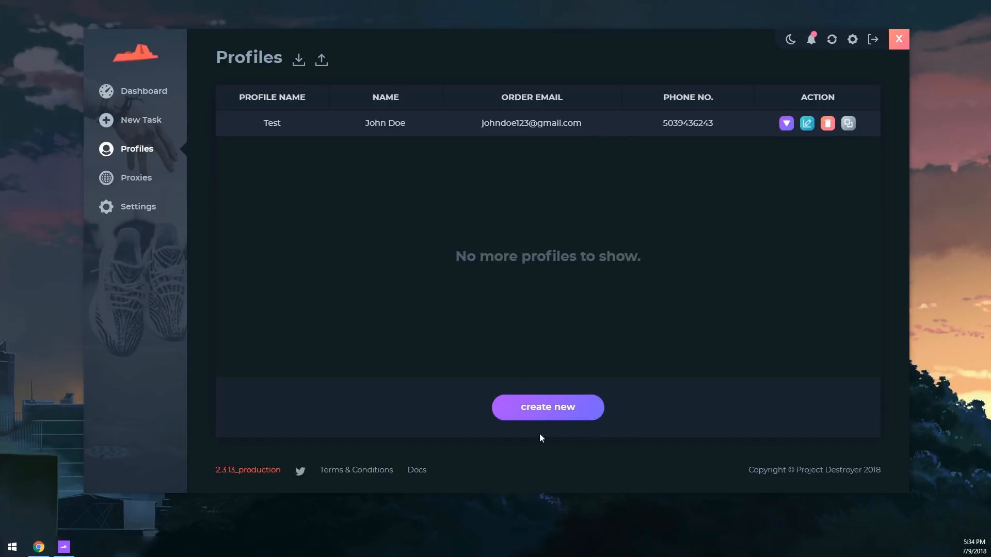
# Create a new profile named Test1 with the billing first name, last name and address details
pyautogui.click(558, 415)
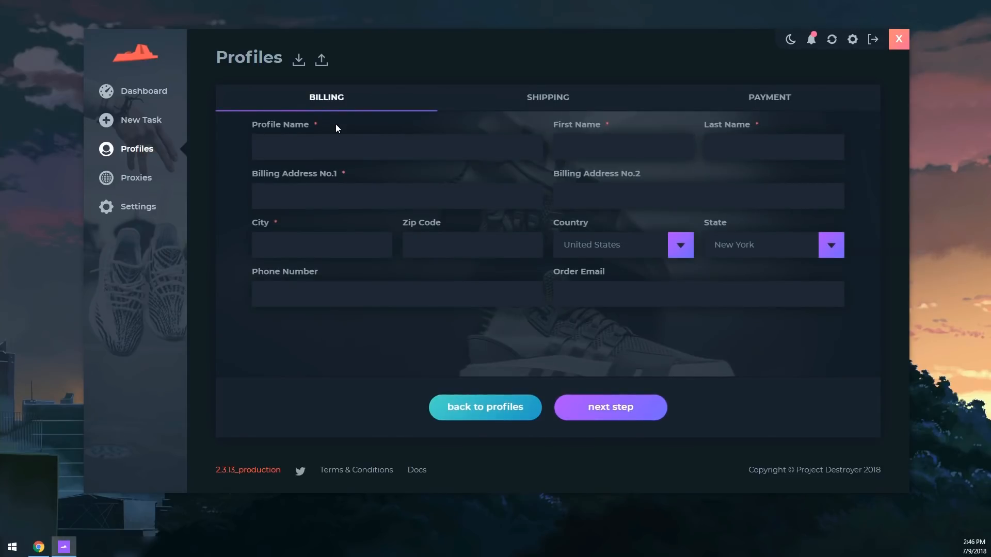
pyautogui.click(366, 141)
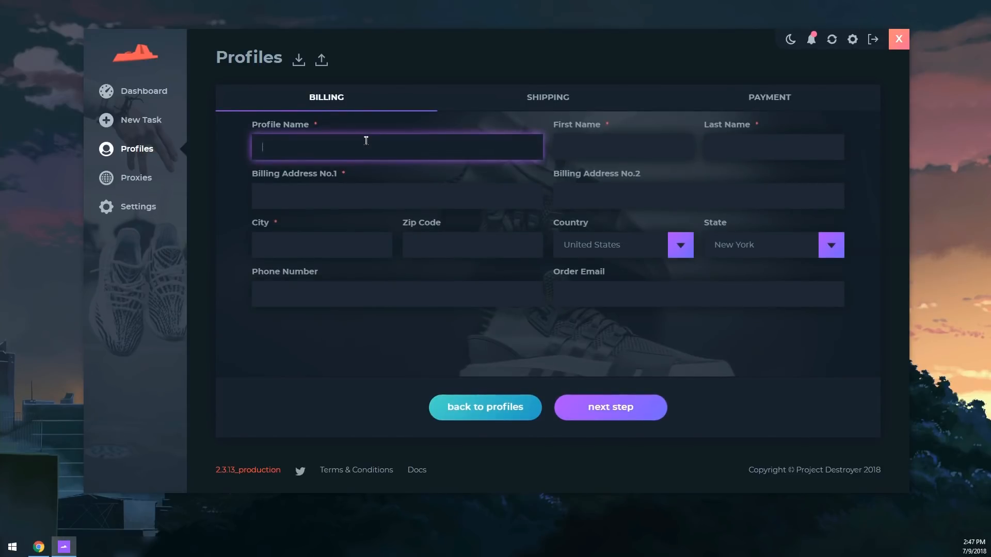
pyautogui.write('Test1')
pyautogui.press('Tab')
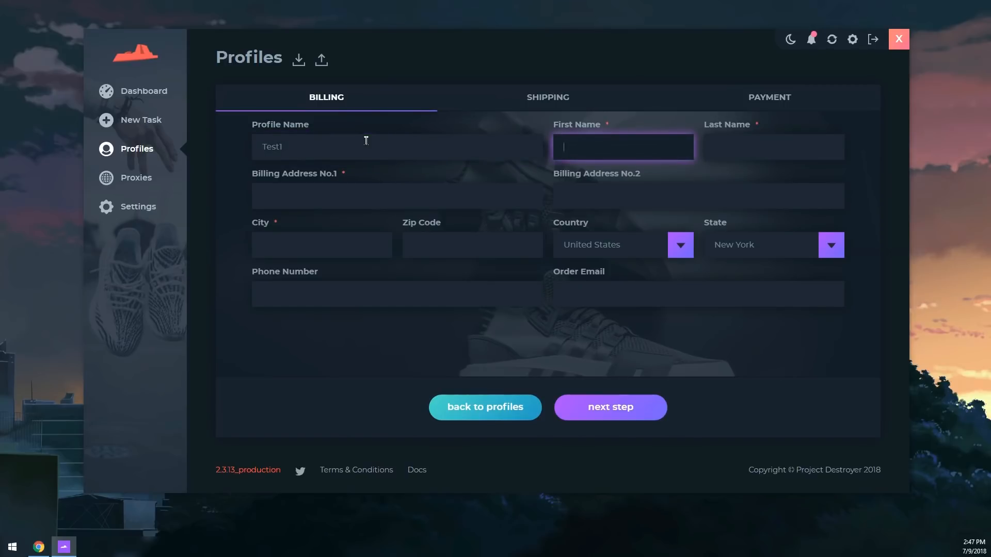
pyautogui.write('Joie')
pyautogui.press('Tab')
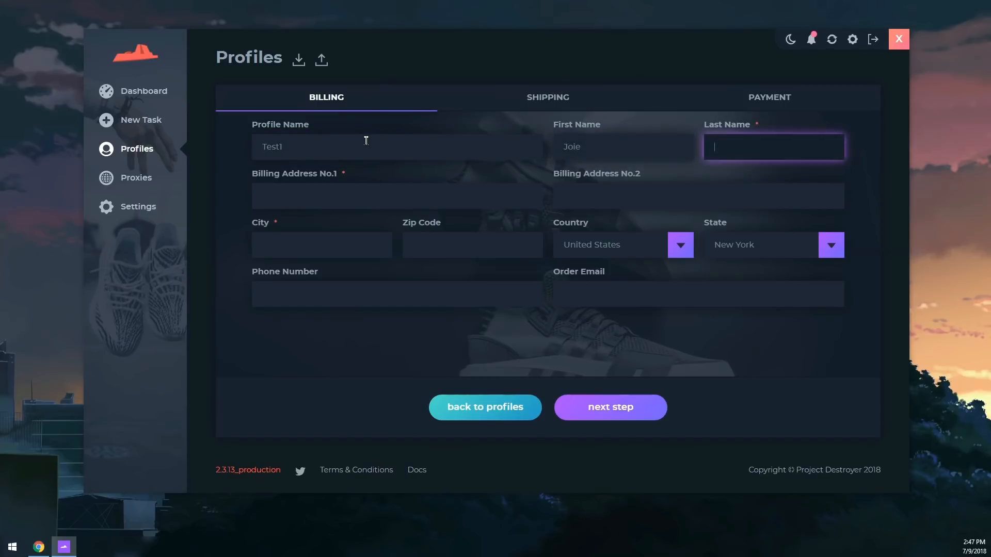
pyautogui.write('Doe')
pyautogui.press('Tab')
pyautogui.write('Roseldalle dr')
pyautogui.press('Tab')
pyautogui.press('Tab')
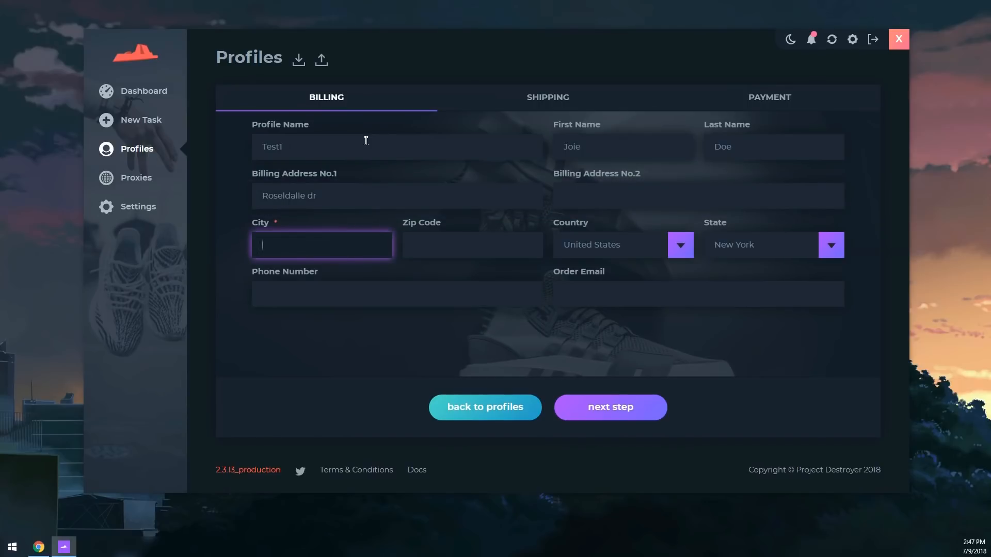
pyautogui.write('POD')
pyautogui.write('6576345')
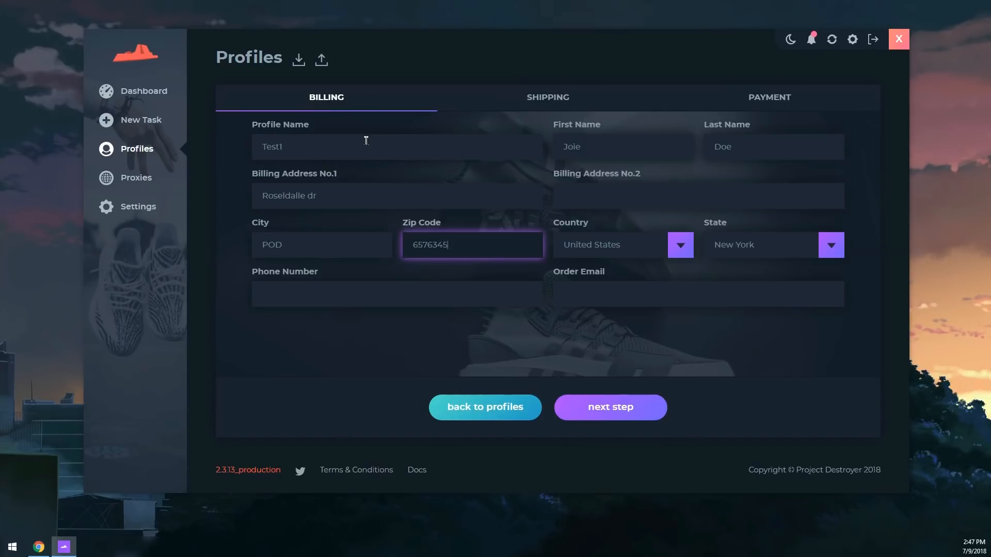
pyautogui.press('Tab')
# Set the billing country to United States and the state to Ohio
pyautogui.click(626, 245)
pyautogui.scroll(-20, 646, 313)
pyautogui.scroll(20, 646, 313)
pyautogui.scroll(5, 638, 299)
pyautogui.click(628, 274)
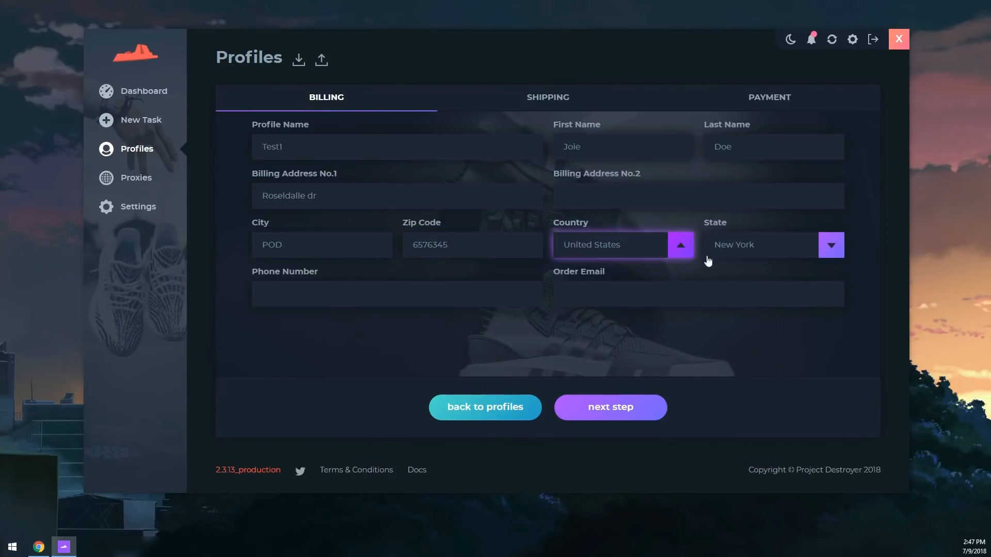
pyautogui.click(712, 247)
pyautogui.scroll(-5, 763, 315)
pyautogui.scroll(10, 762, 311)
pyautogui.scroll(-5, 757, 318)
pyautogui.scroll(1, 748, 361)
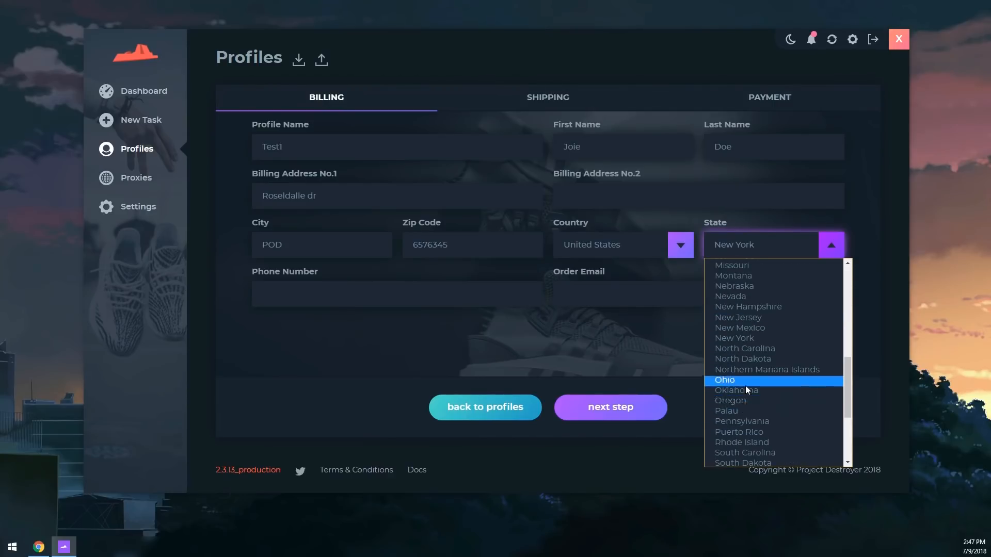
pyautogui.click(744, 383)
# Enter the billing phone number and order e-mail address
pyautogui.click(382, 294)
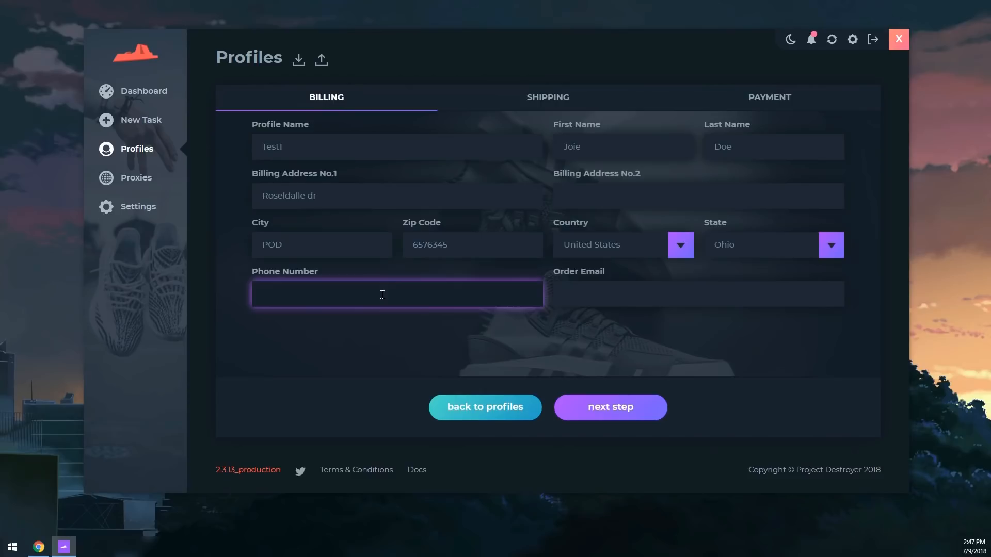
pyautogui.write('51984696')
pyautogui.press('Tab')
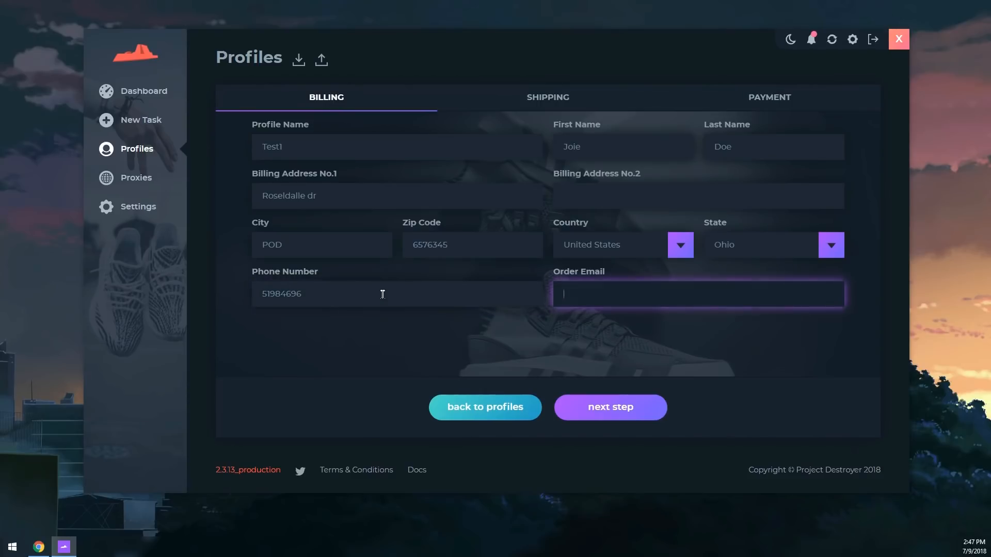
# Set the shipping details to reuse the billing address
pyautogui.click(609, 414)
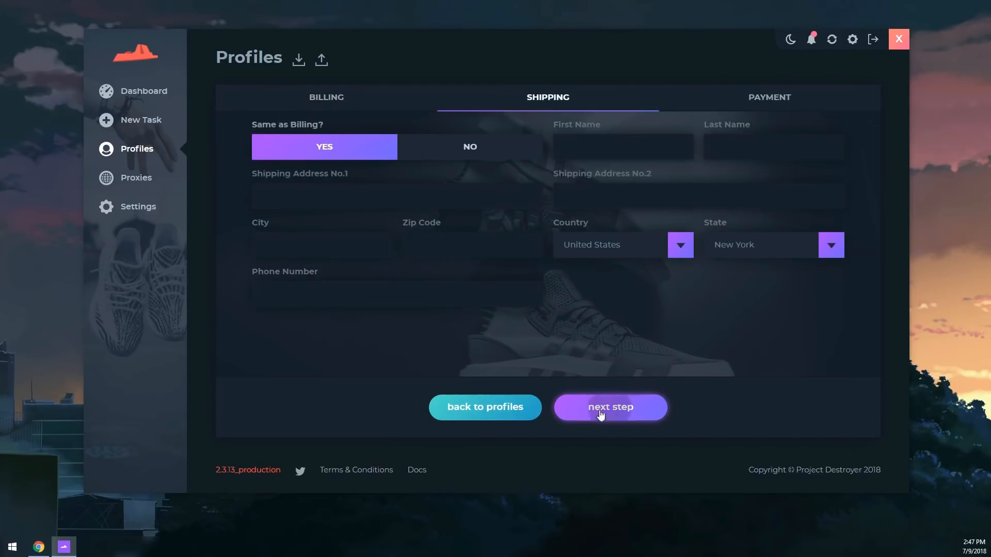
pyautogui.click(424, 154)
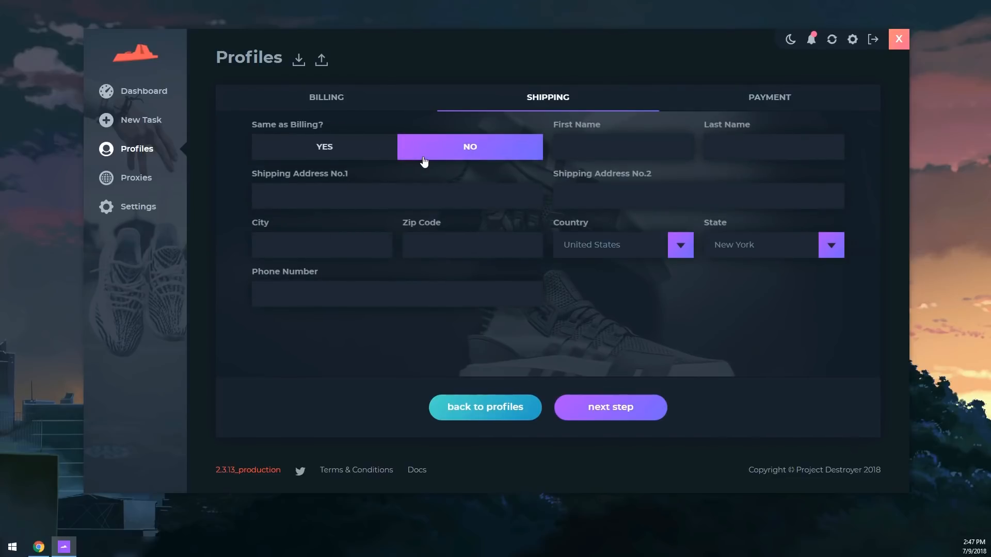
pyautogui.click(356, 150)
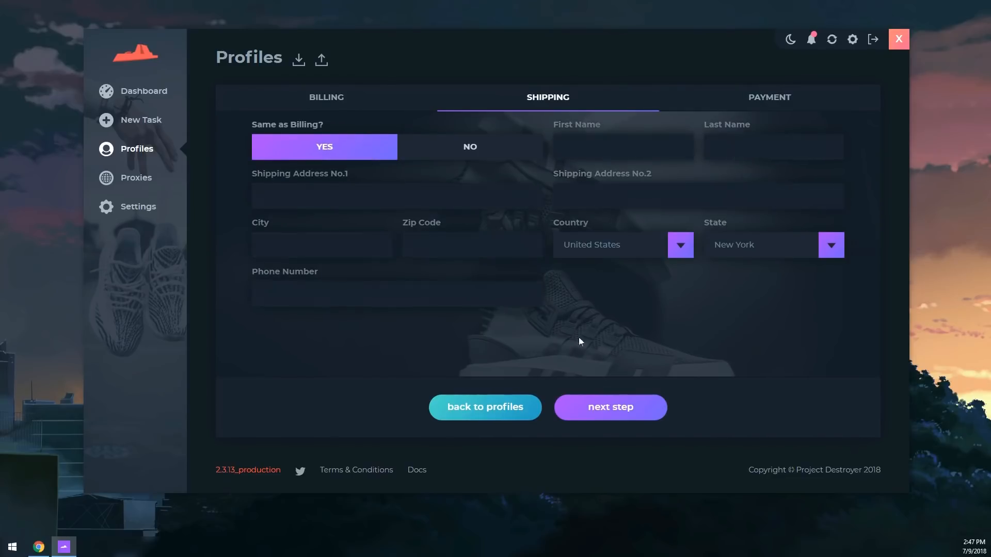
pyautogui.click(608, 407)
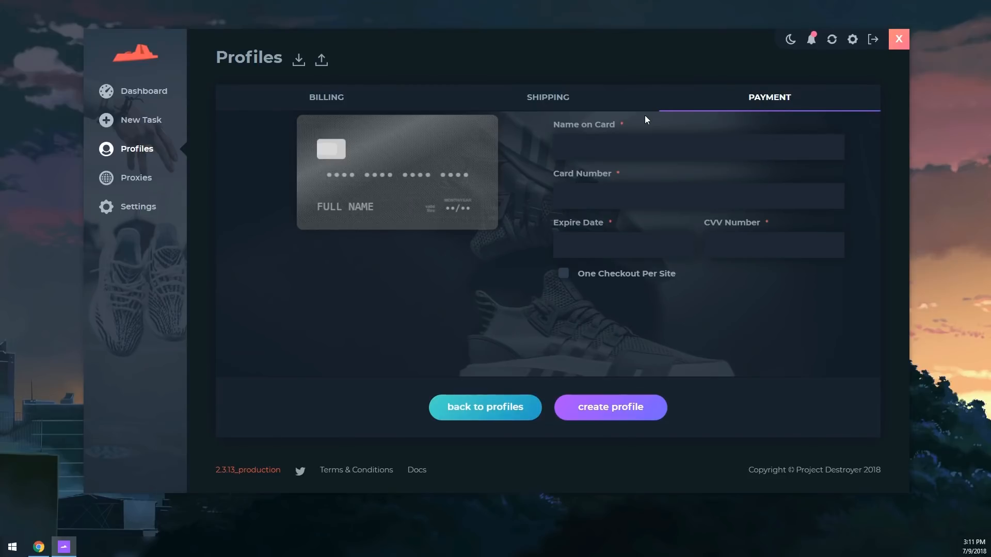
# Enter the cardholder name, card number, expiry date and CVV, and create the profile
pyautogui.click(629, 147)
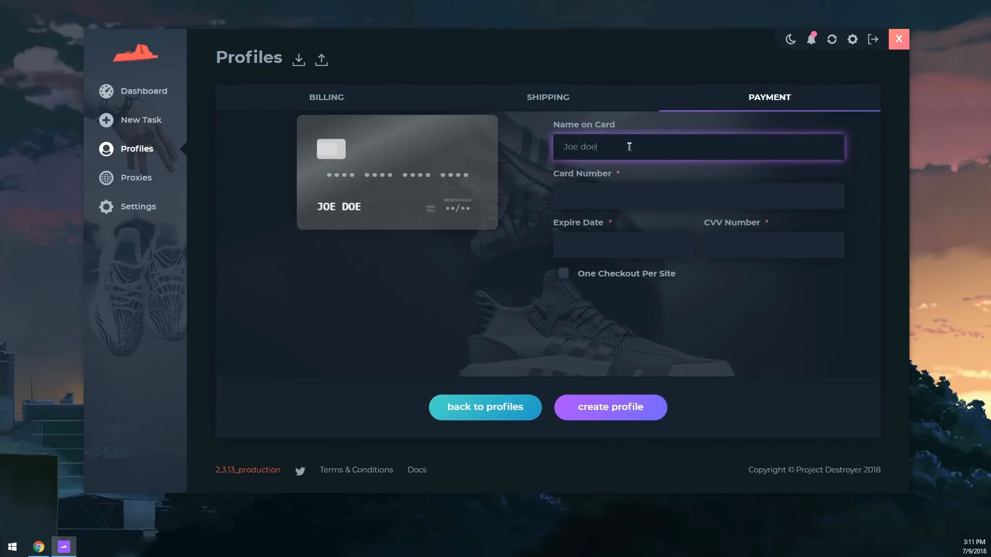
pyautogui.press('Tab')
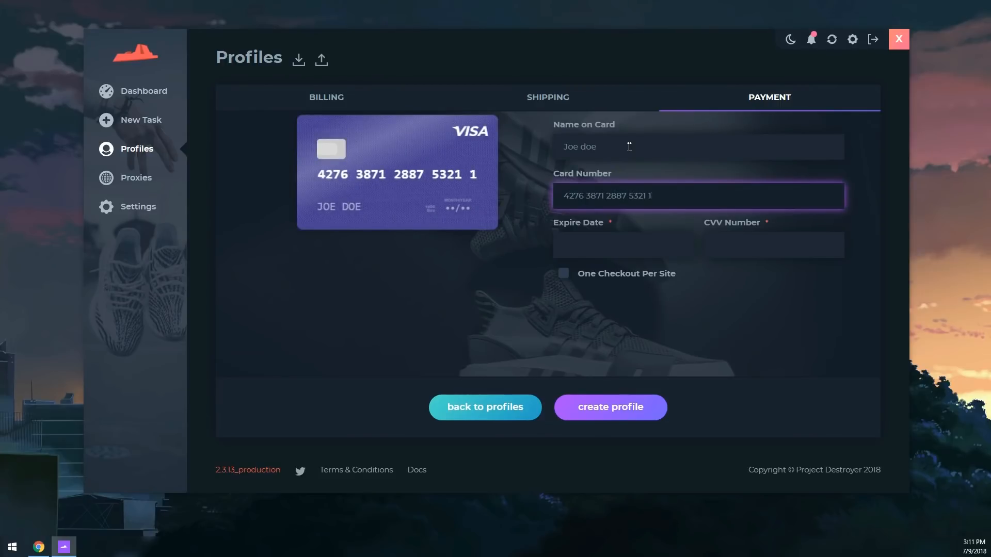
pyautogui.press('Tab')
pyautogui.click(769, 251)
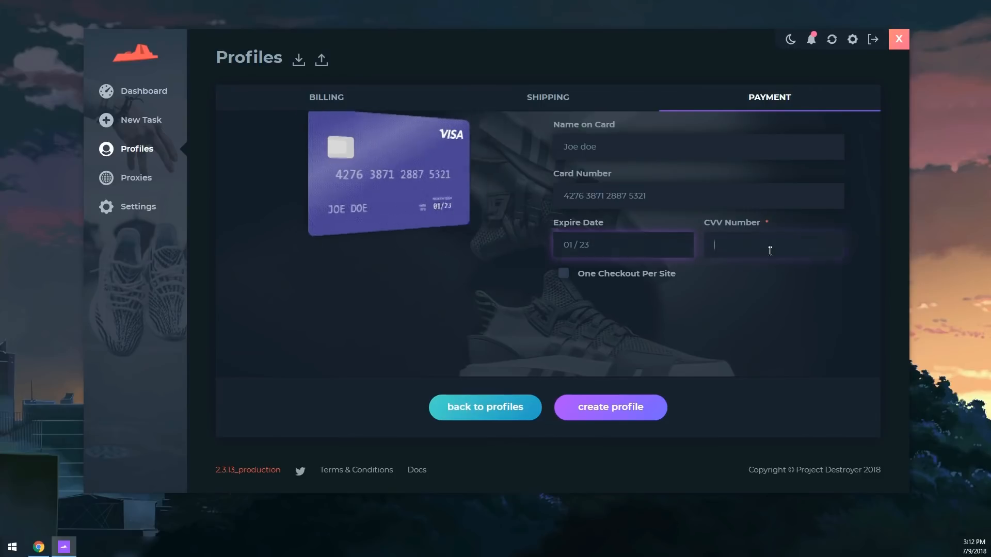
pyautogui.write('4321')
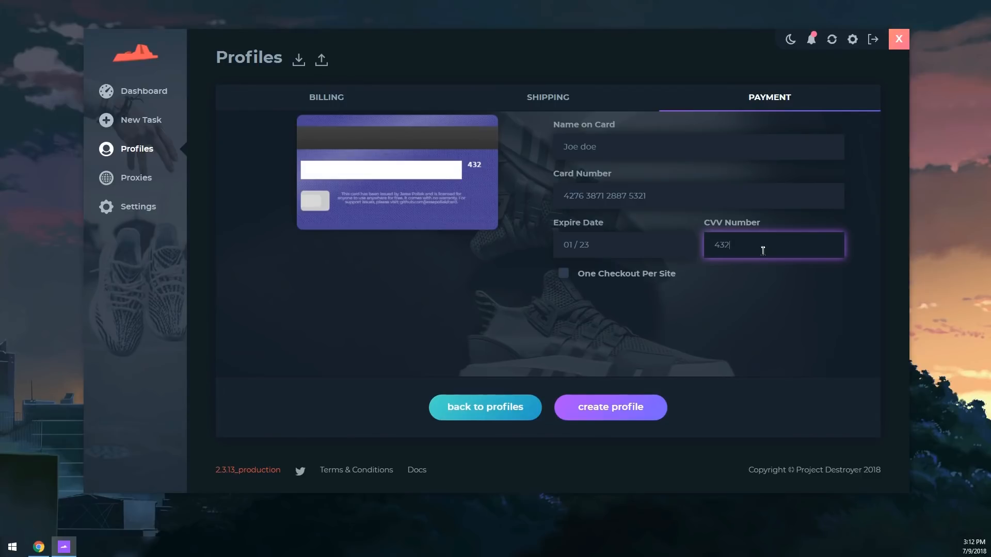
pyautogui.click(604, 412)
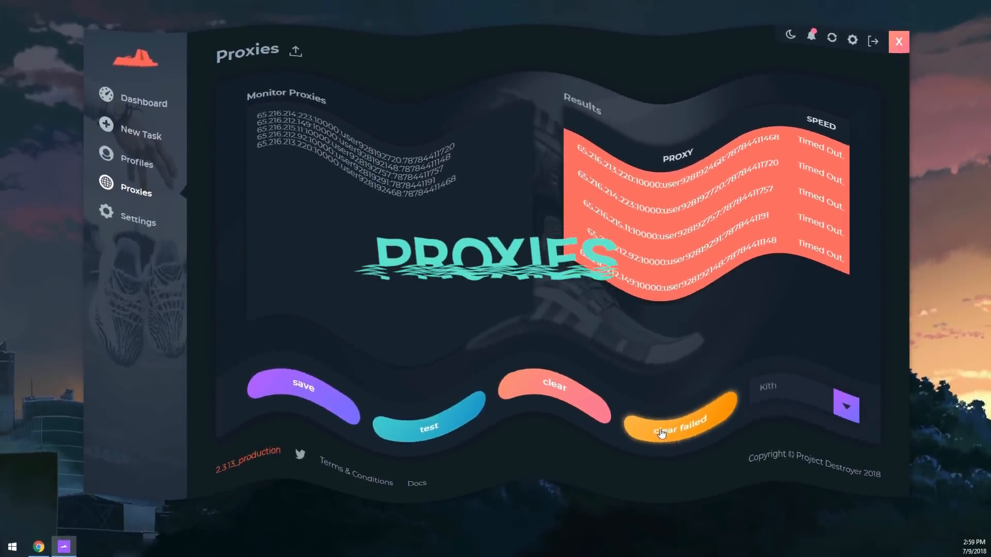
# Clear failed results, replace the Monitor Proxies list with five pasted proxies, and save
pyautogui.click(658, 435)
pyautogui.click(404, 179)
pyautogui.hotkey('ctrl', 'a')
pyautogui.hotkey('ctrl', 'c')
pyautogui.click(583, 439)
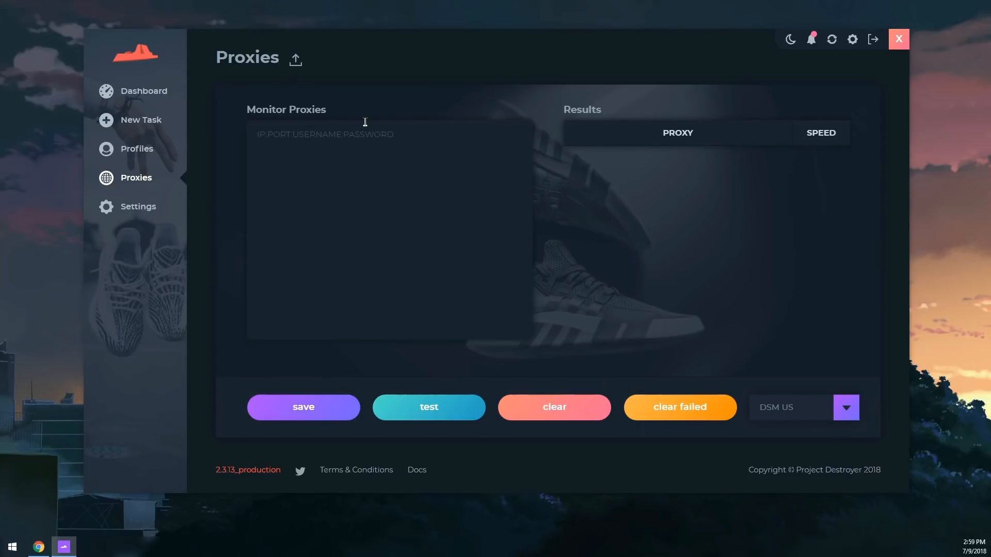
pyautogui.click(357, 136)
pyautogui.hotkey('ctrl', 'v')
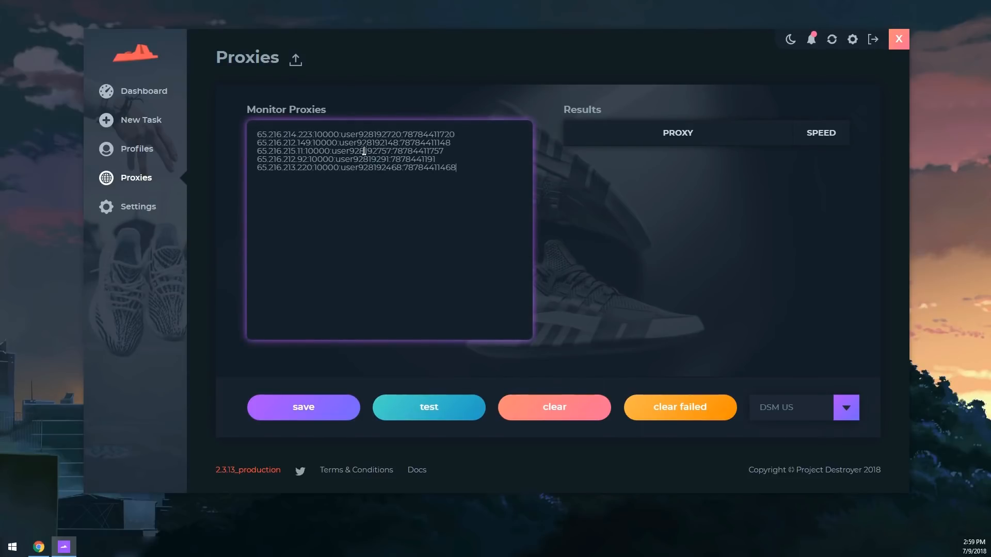
pyautogui.click(274, 415)
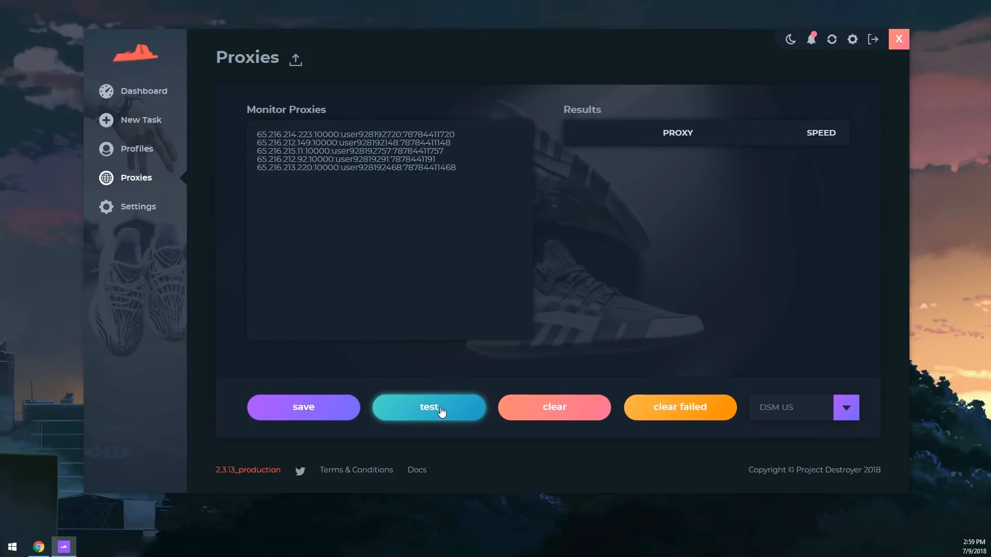
# Test the saved proxies against Kith
pyautogui.click(836, 411)
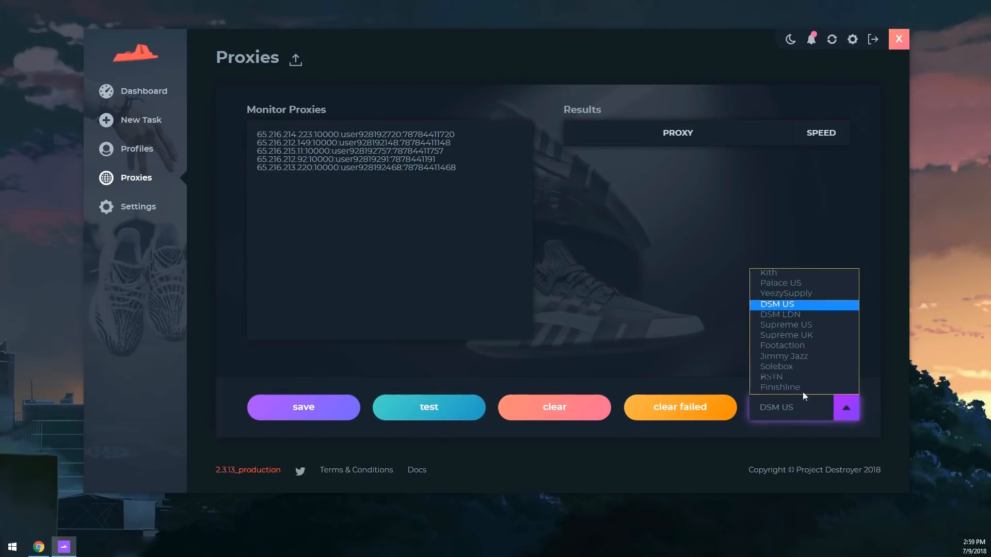
pyautogui.click(794, 275)
pyautogui.click(436, 417)
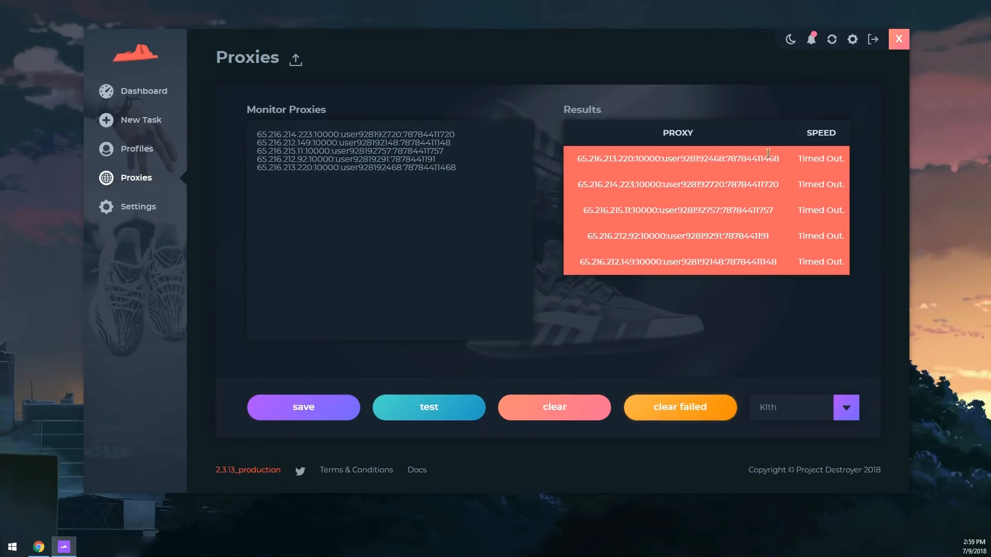
# Clear the timed-out proxy results and empty the Monitor Proxies list
pyautogui.click(658, 410)
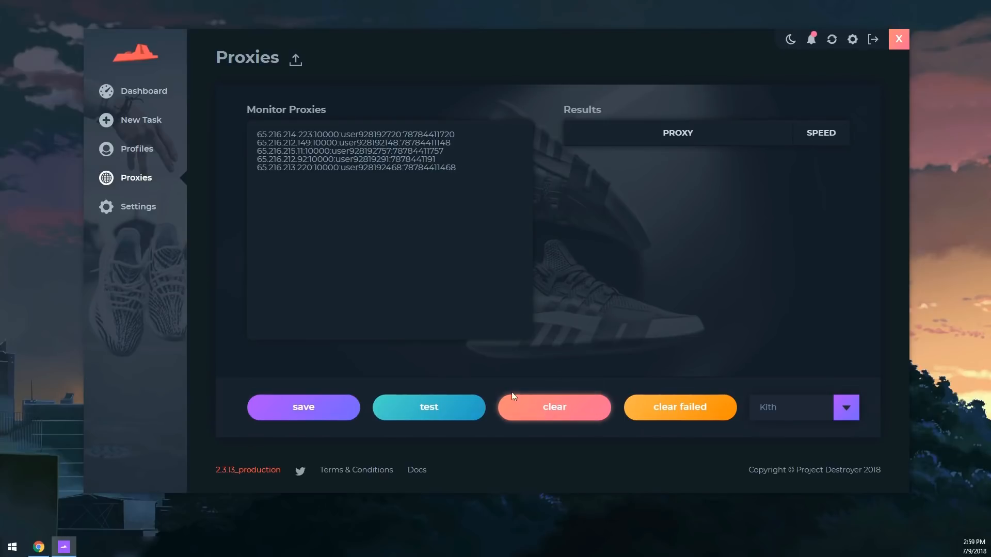
pyautogui.click(489, 174)
pyautogui.hotkey('ctrl', 'a')
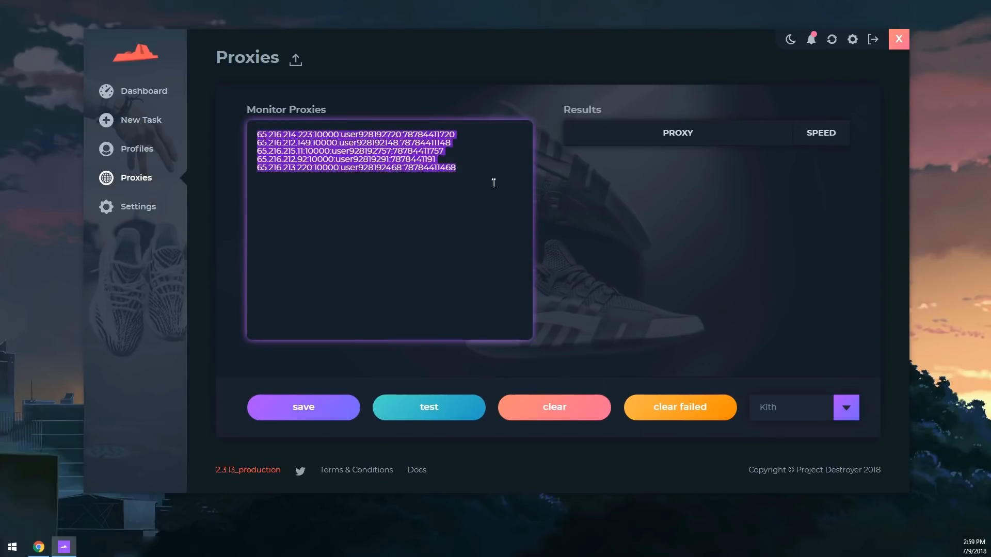
pyautogui.click(617, 375)
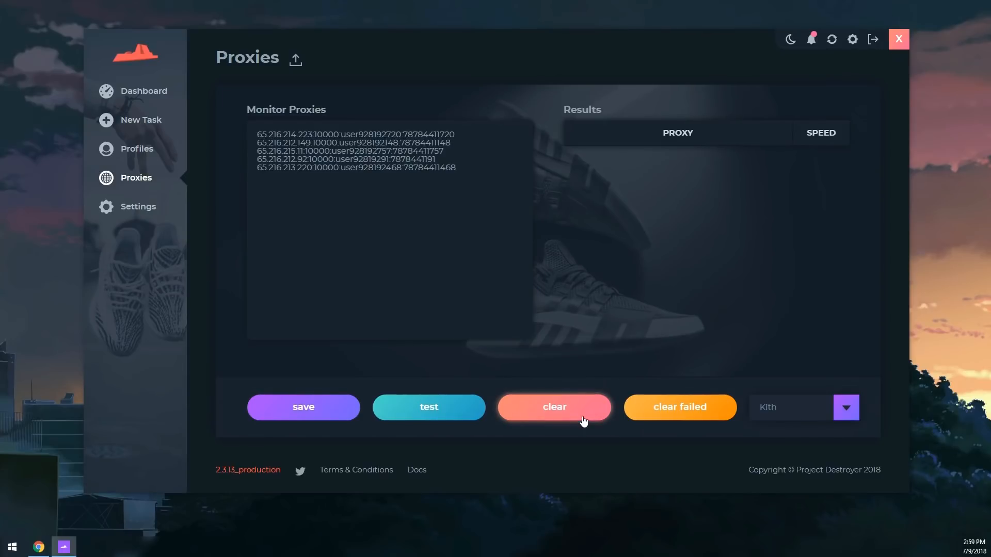
pyautogui.click(583, 421)
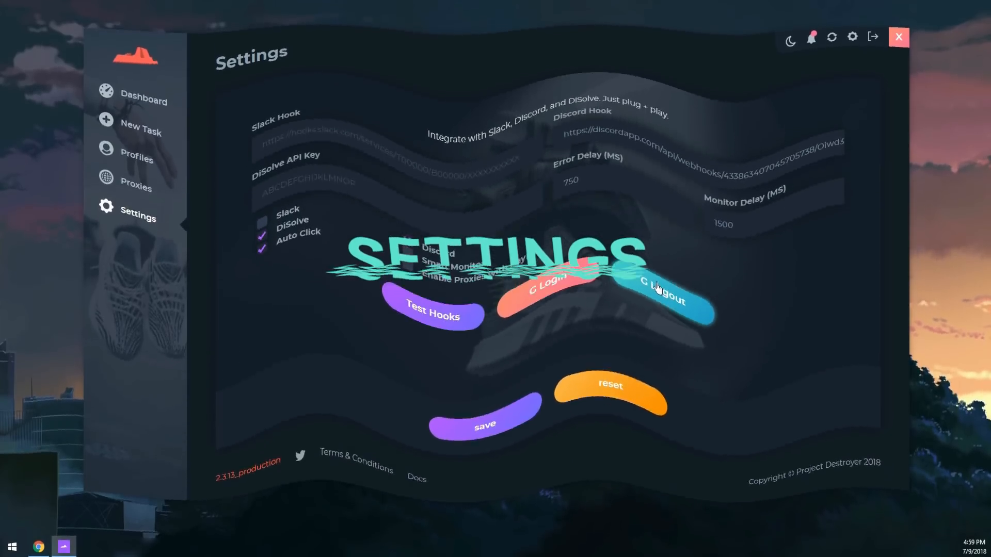
# Switch notifications from Slack to Discord and paste the webhook URL into Discord Hook
pyautogui.click(664, 308)
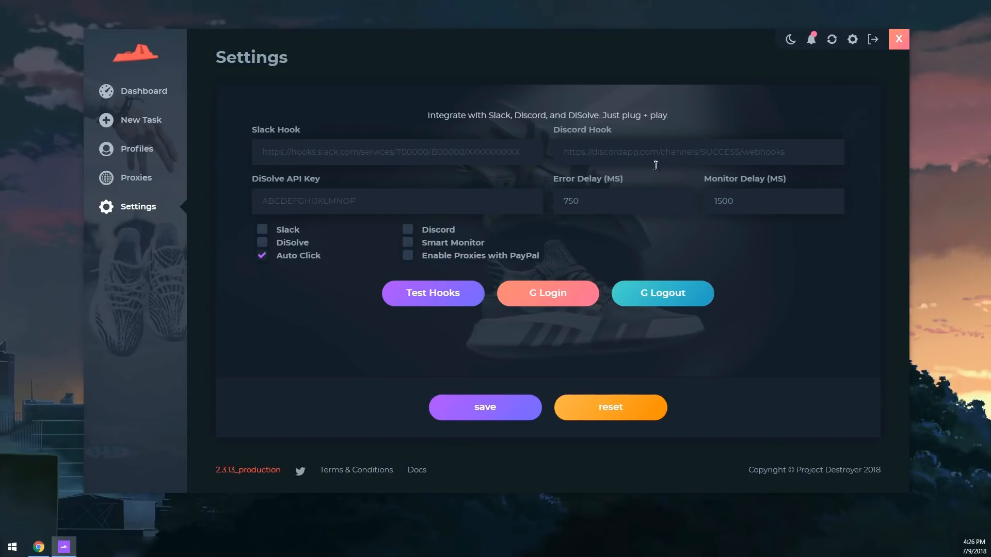
pyautogui.click(263, 231)
pyautogui.click(442, 233)
pyautogui.click(295, 230)
pyautogui.click(556, 153)
pyautogui.hotkey('ctrl', 'v')
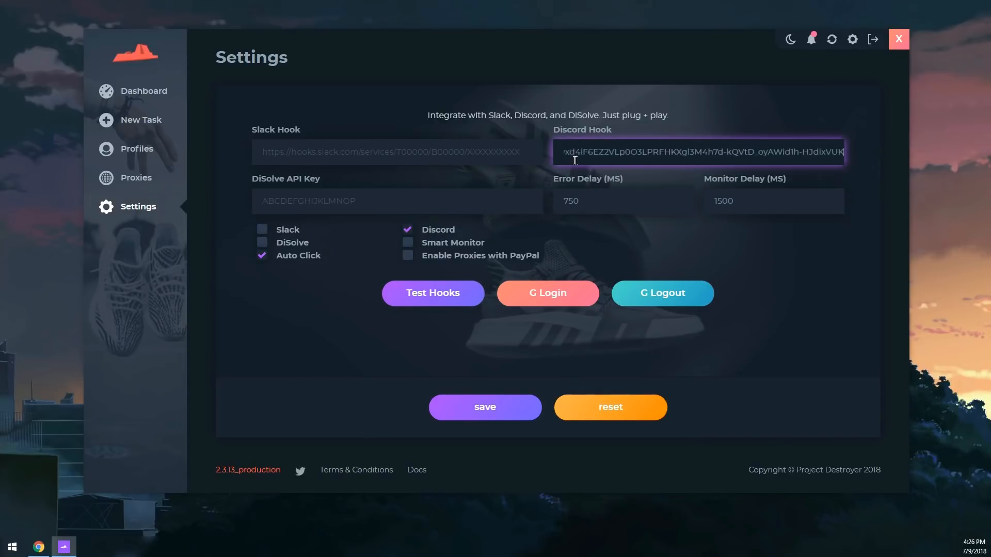
pyautogui.click(550, 178)
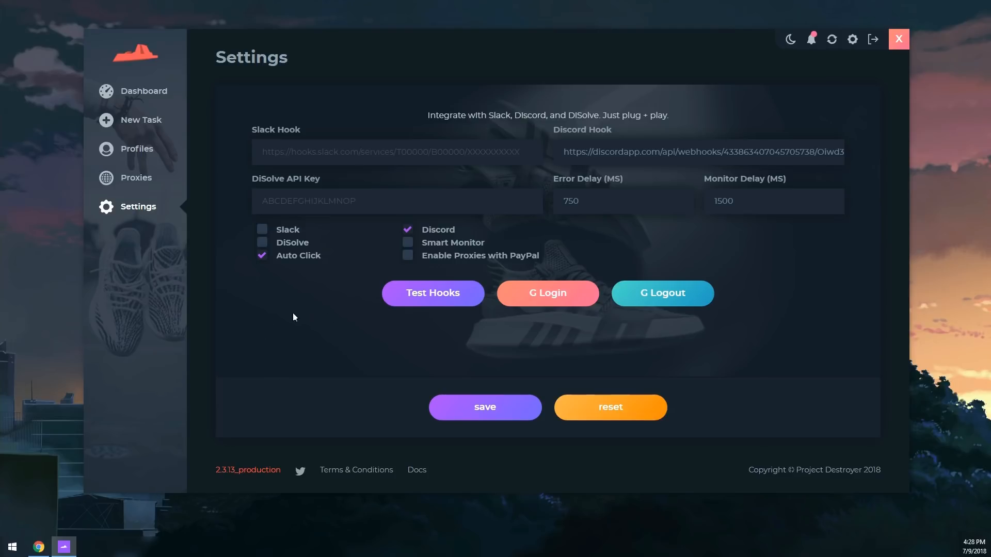
# Tick DiSolve, leaving its API Key field empty
pyautogui.click(280, 244)
pyautogui.click(295, 199)
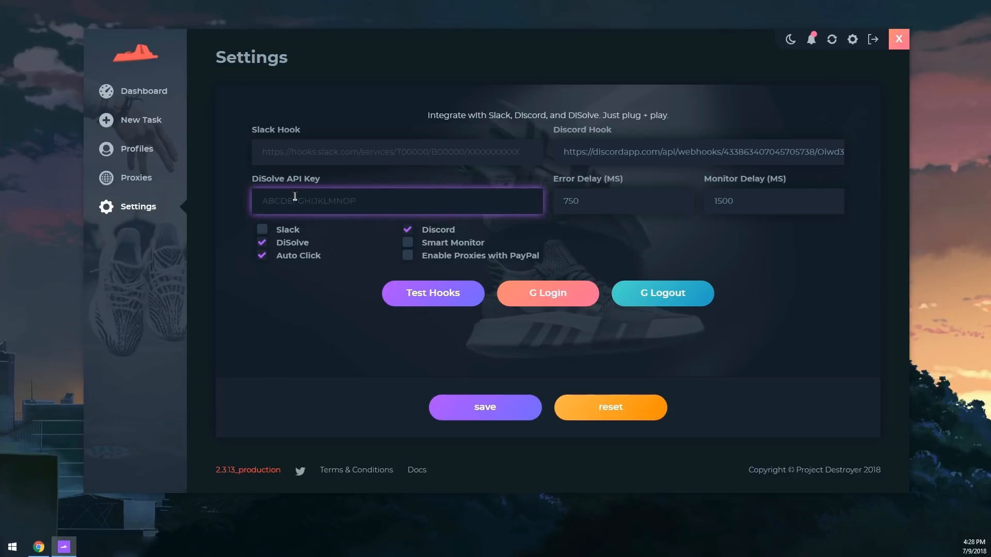
pyautogui.click(318, 304)
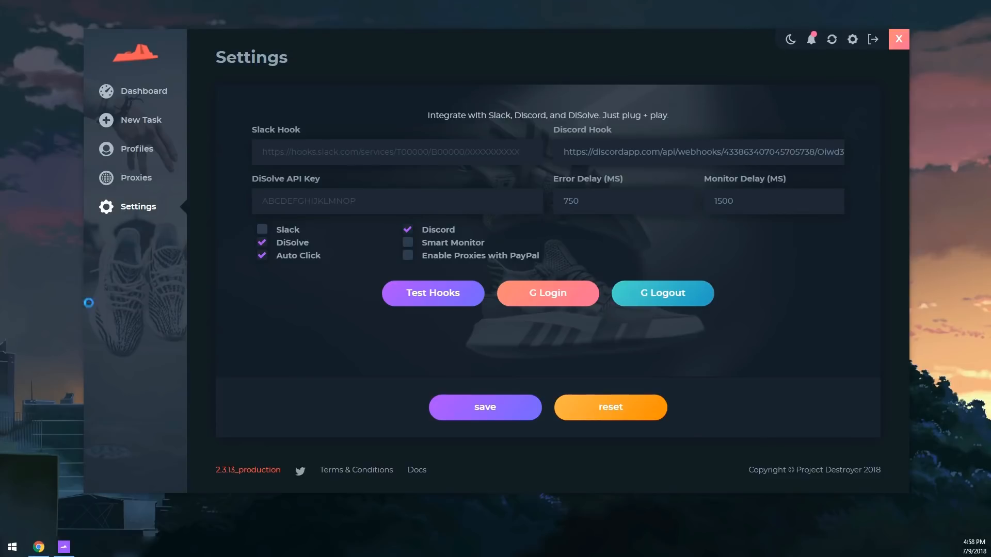
# Close the Google sign-in popup, log out of Google, and save the settings
pyautogui.click(548, 294)
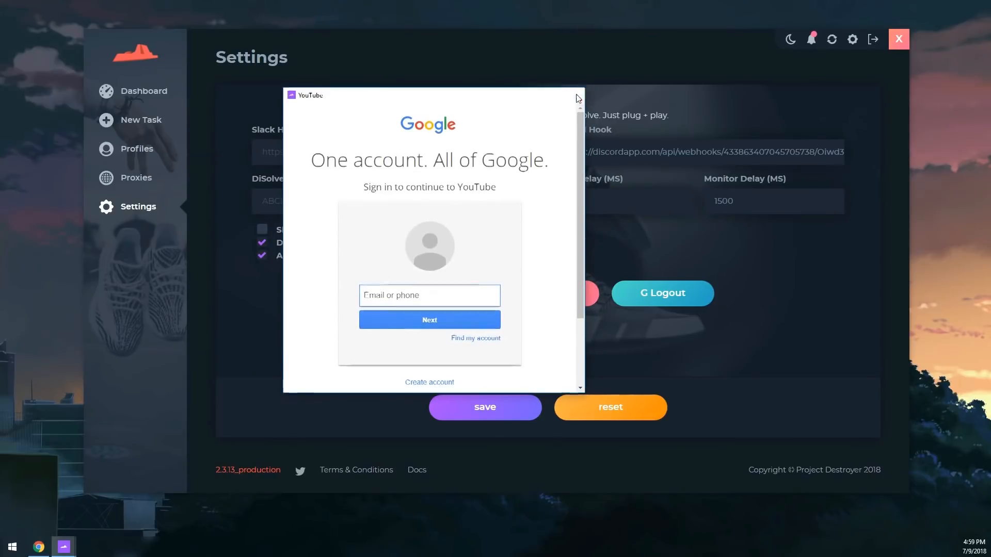
pyautogui.click(578, 98)
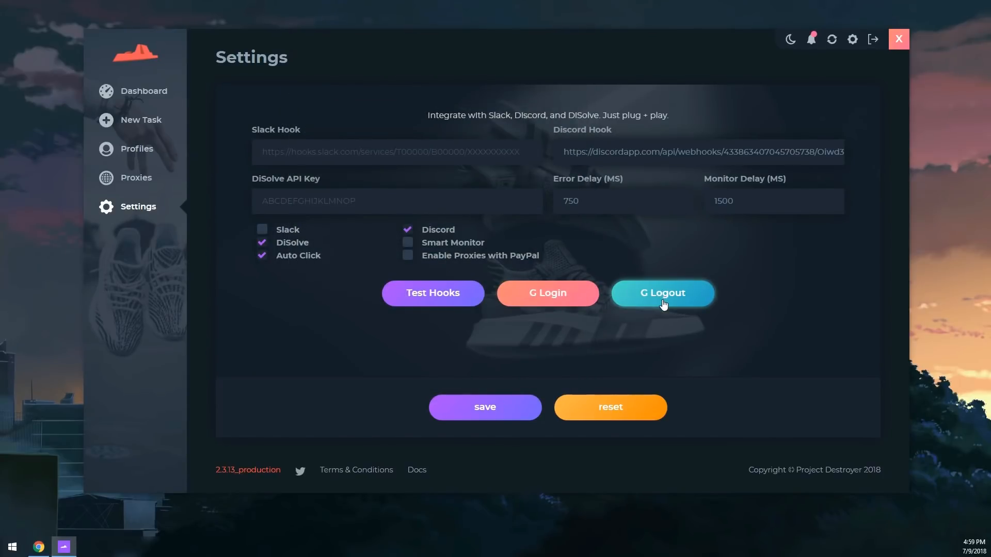
pyautogui.click(663, 297)
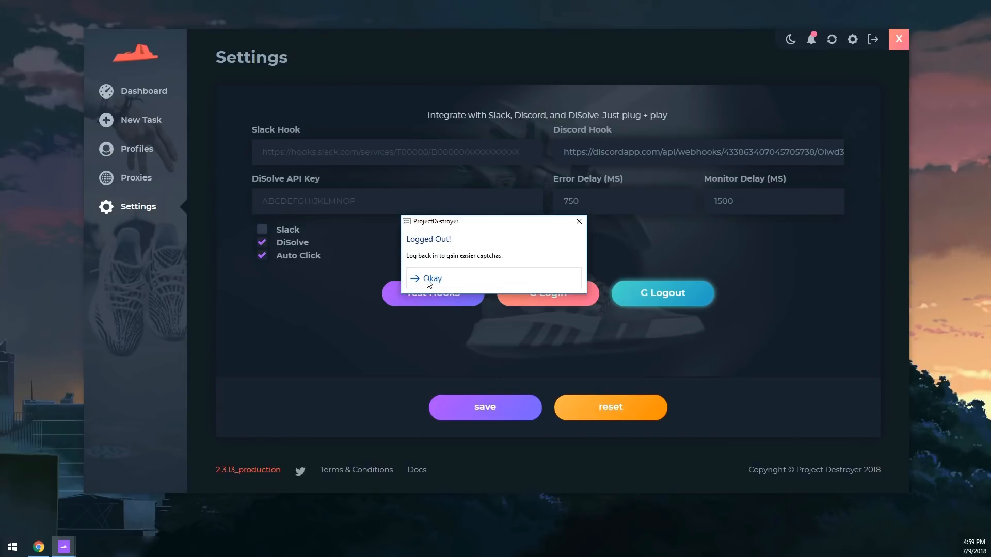
pyautogui.click(428, 280)
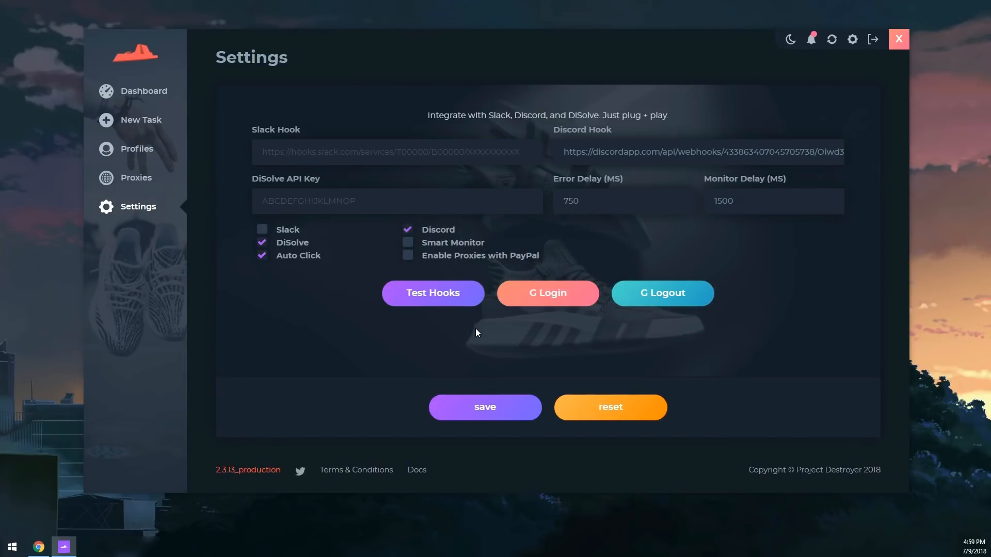
pyautogui.click(488, 412)
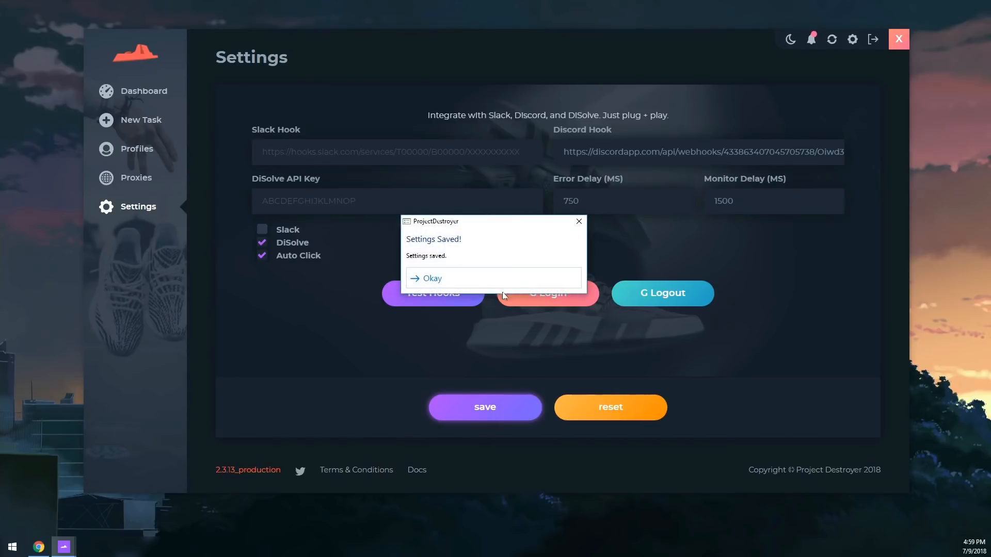